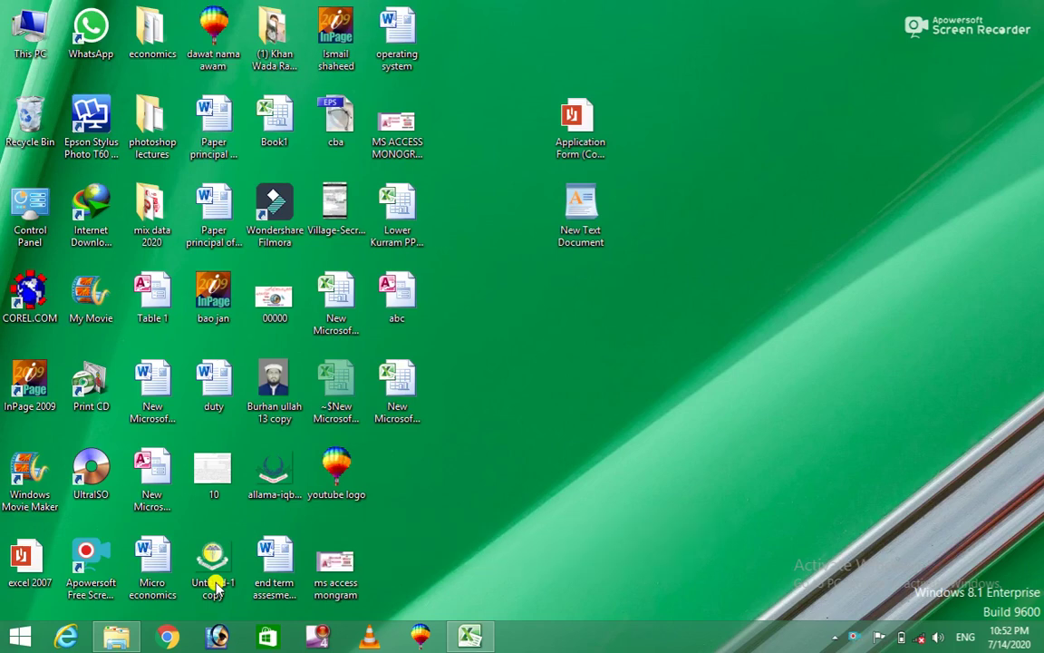
Step: Bring the Excel sheet with the S.NO, NAME, CLASS, MARKS table to the front
{"action": "mouse_move", "coordinate": [470, 636]}
{"action": "left_click", "coordinate": [447, 510]}
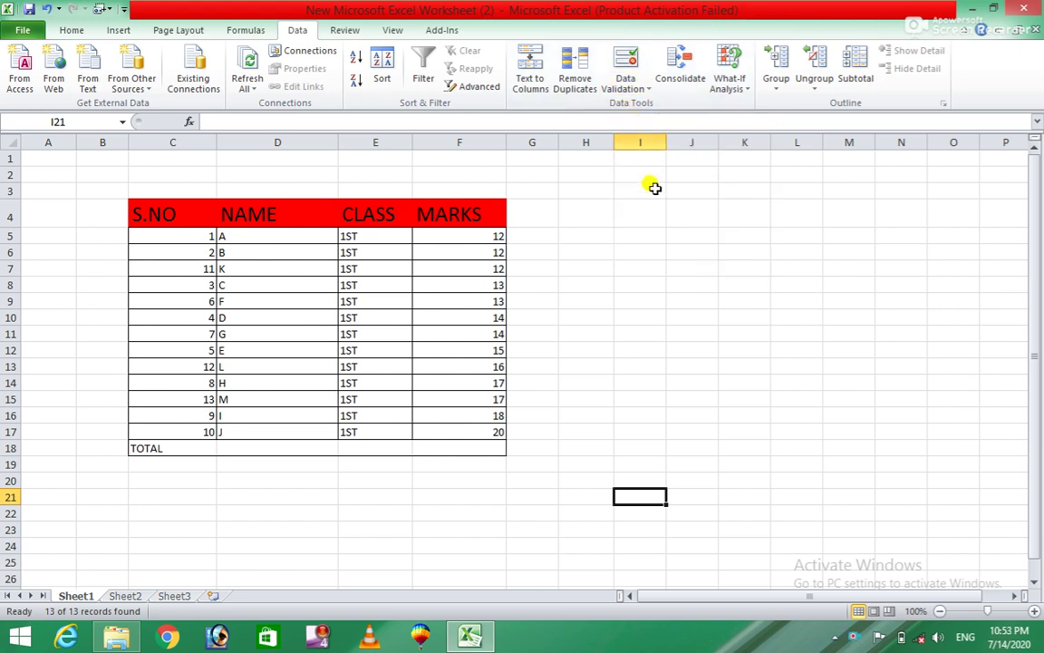
Step: Remove duplicates from the MARKS column F5:F17 only, keeping 8 unique marks, 12 through 20
{"action": "left_click", "coordinate": [664, 229]}
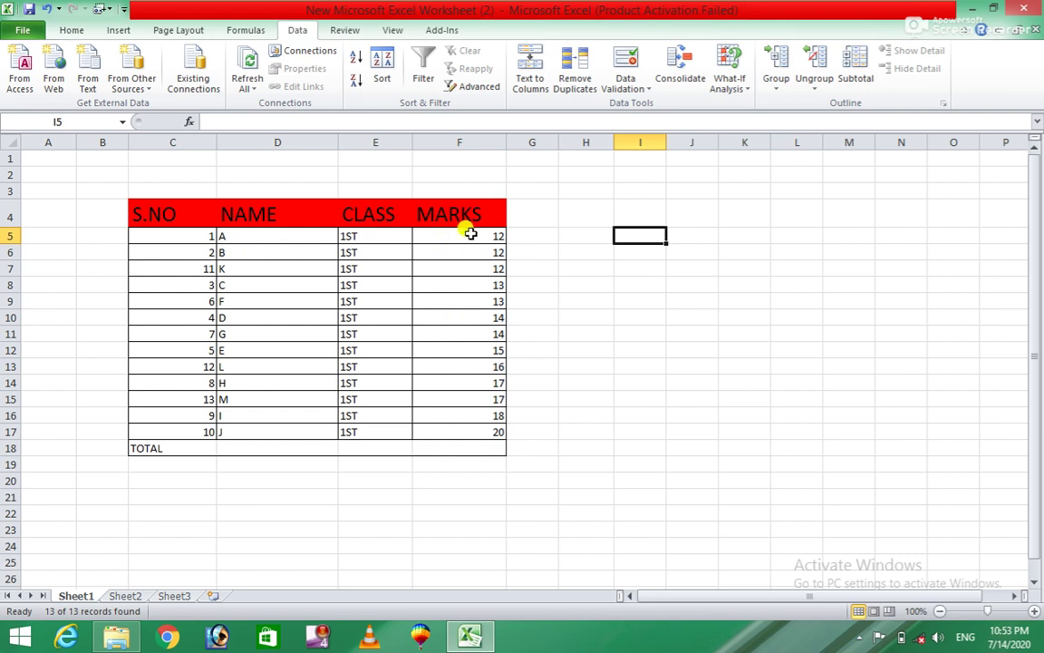
{"action": "left_click_drag", "start_coordinate": [471, 234], "coordinate": [476, 428]}
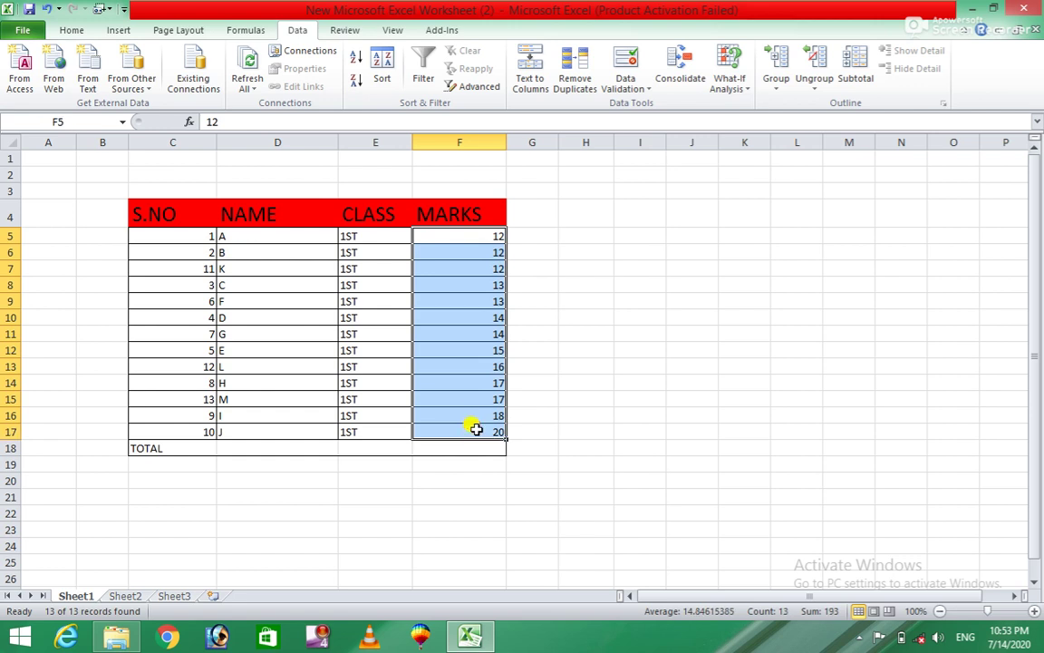
{"action": "left_click", "coordinate": [582, 73]}
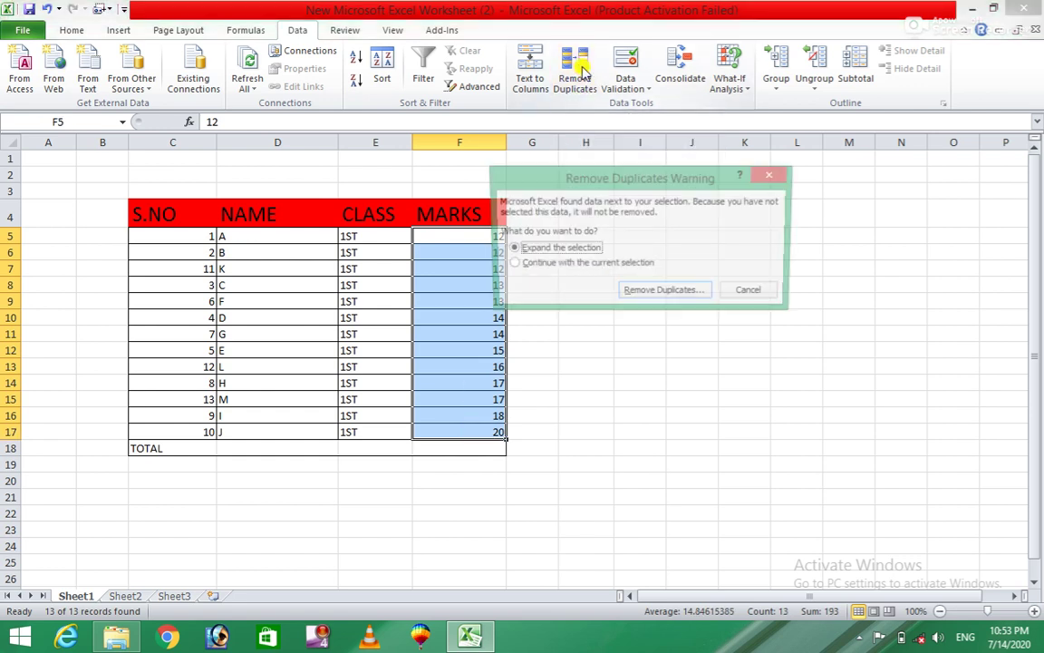
{"action": "left_click", "coordinate": [529, 272]}
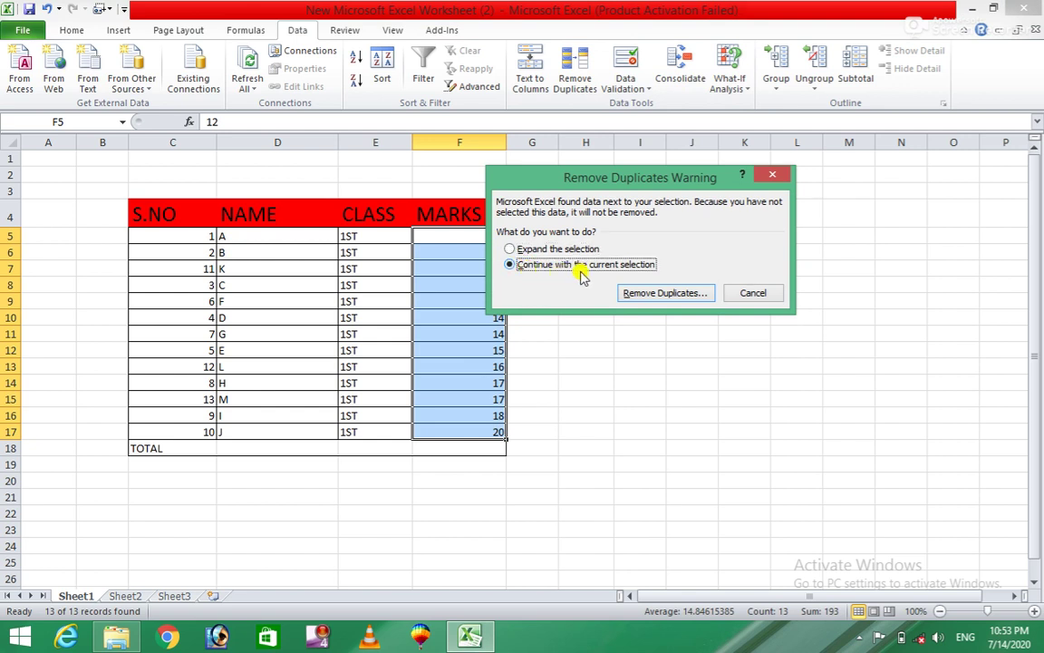
{"action": "left_click", "coordinate": [676, 296]}
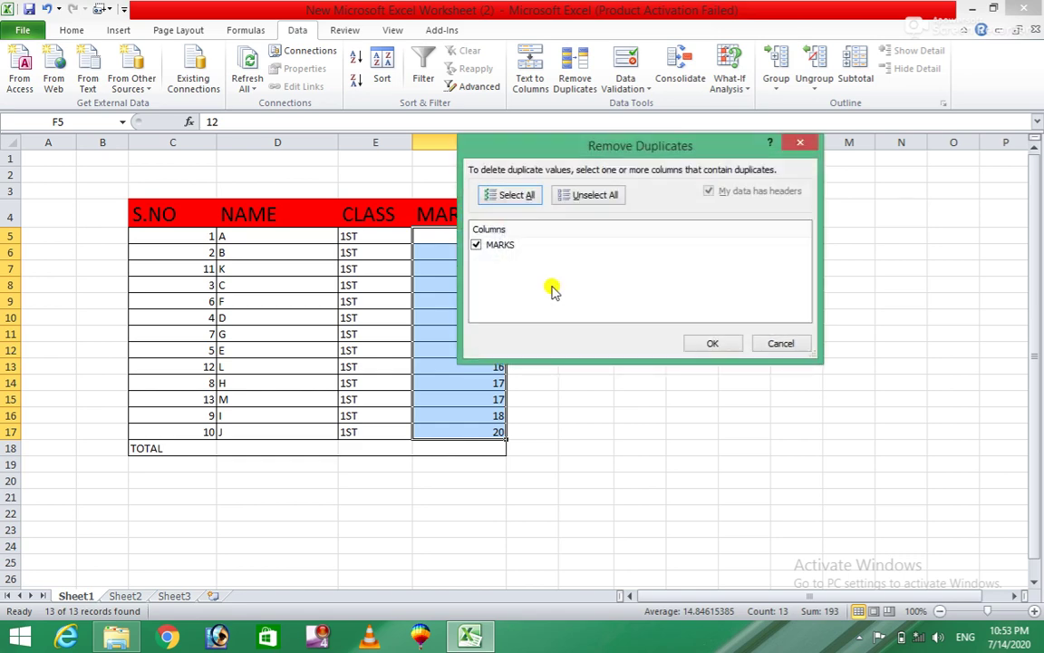
{"action": "left_click_drag", "start_coordinate": [558, 150], "coordinate": [680, 150]}
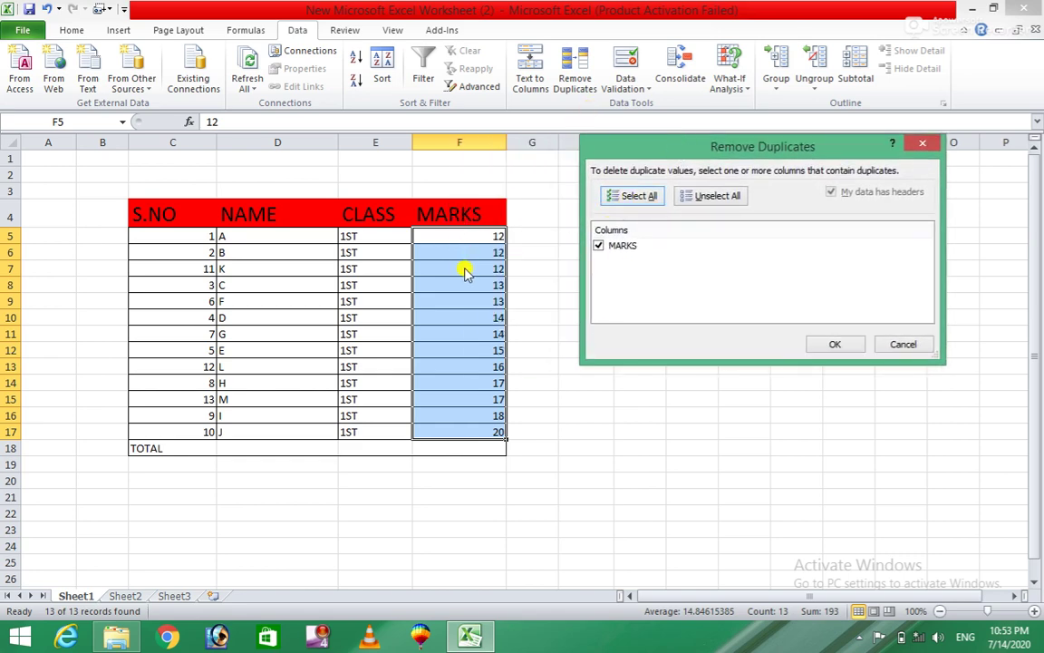
{"action": "left_click", "coordinate": [602, 249]}
{"action": "left_click", "coordinate": [836, 345]}
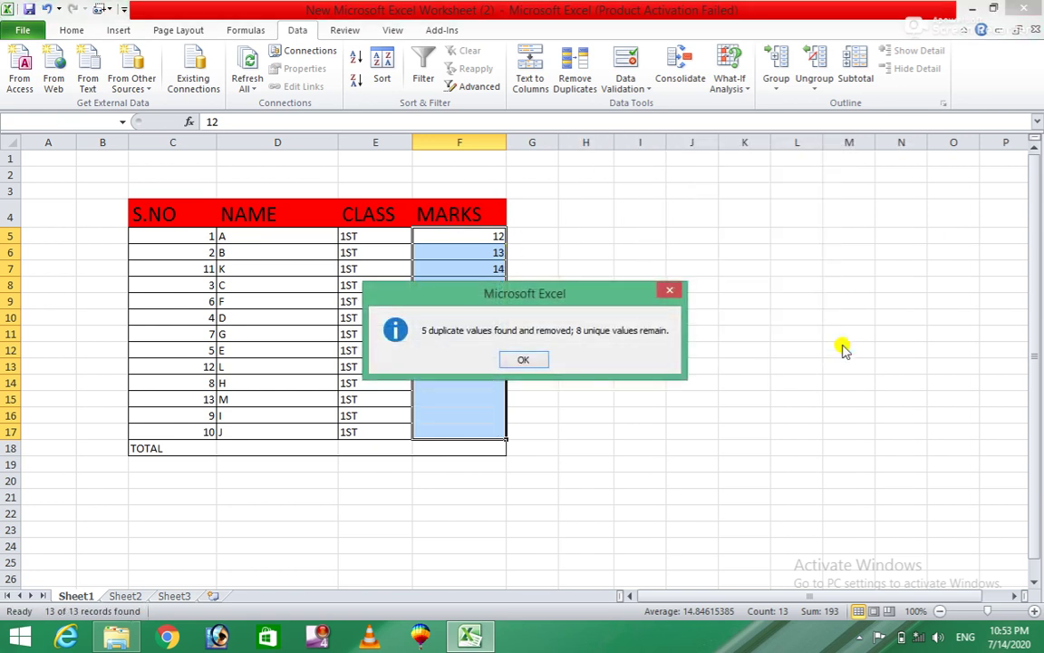
{"action": "left_click_drag", "start_coordinate": [490, 292], "coordinate": [773, 208]}
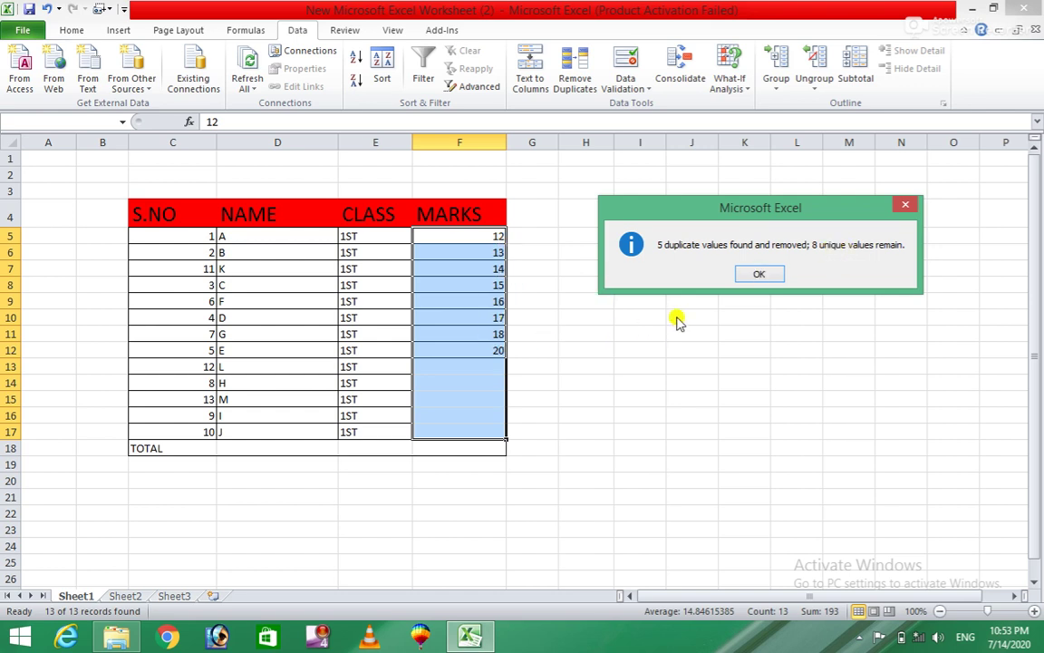
{"action": "left_click", "coordinate": [752, 275]}
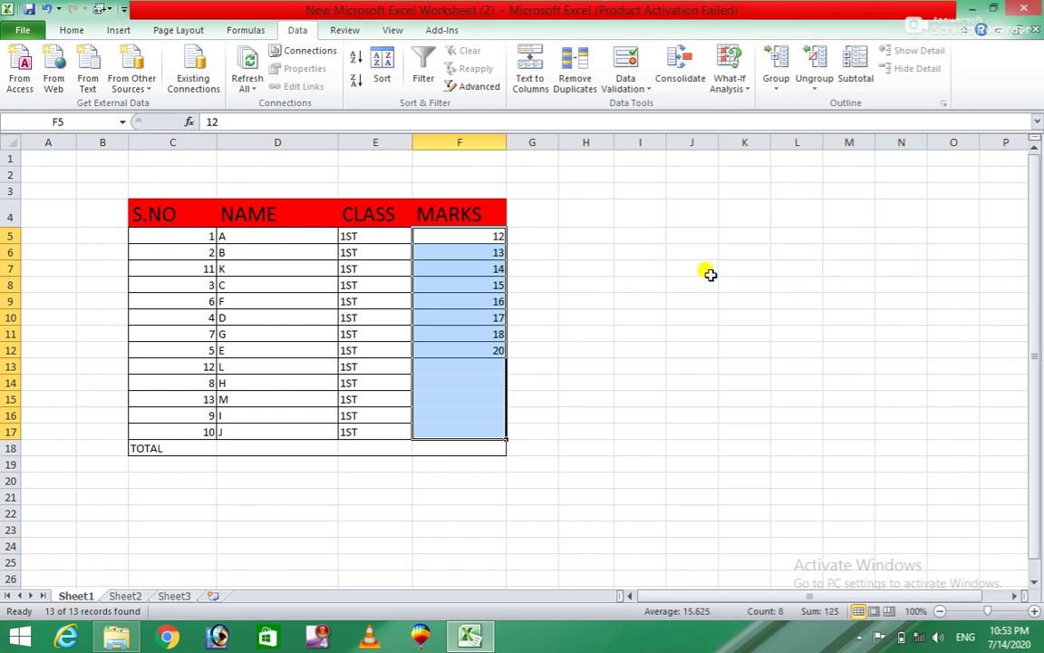
Step: Undo the removal, then re-run Remove Duplicates on MARKS alone, again leaving 8 unique marks
{"action": "key", "text": "ctrl+z"}
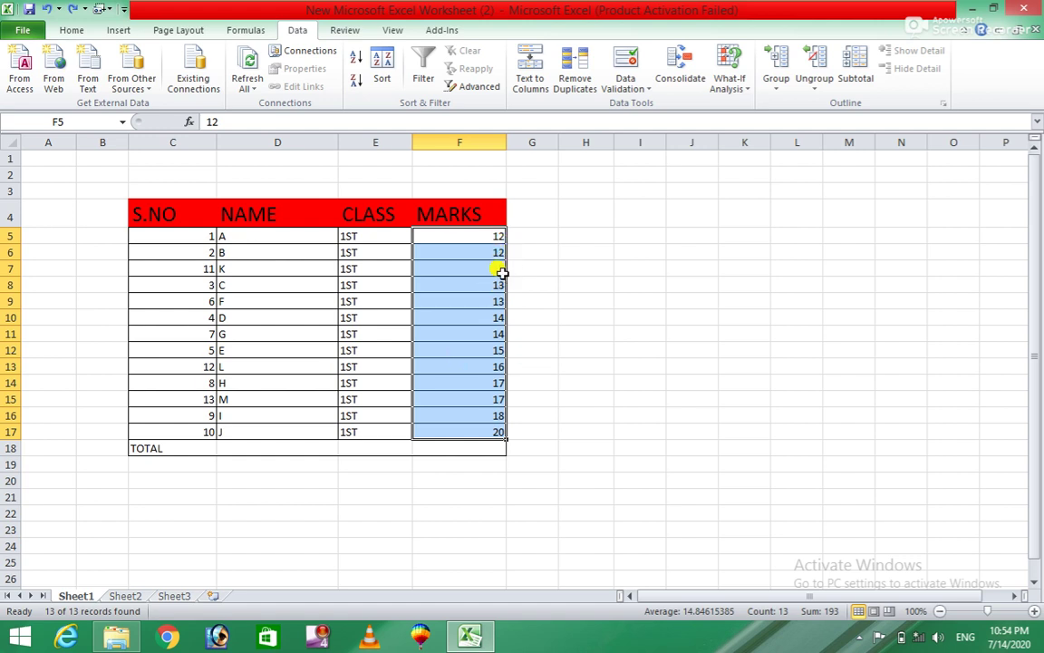
{"action": "left_click", "coordinate": [565, 91]}
{"action": "left_click", "coordinate": [708, 266]}
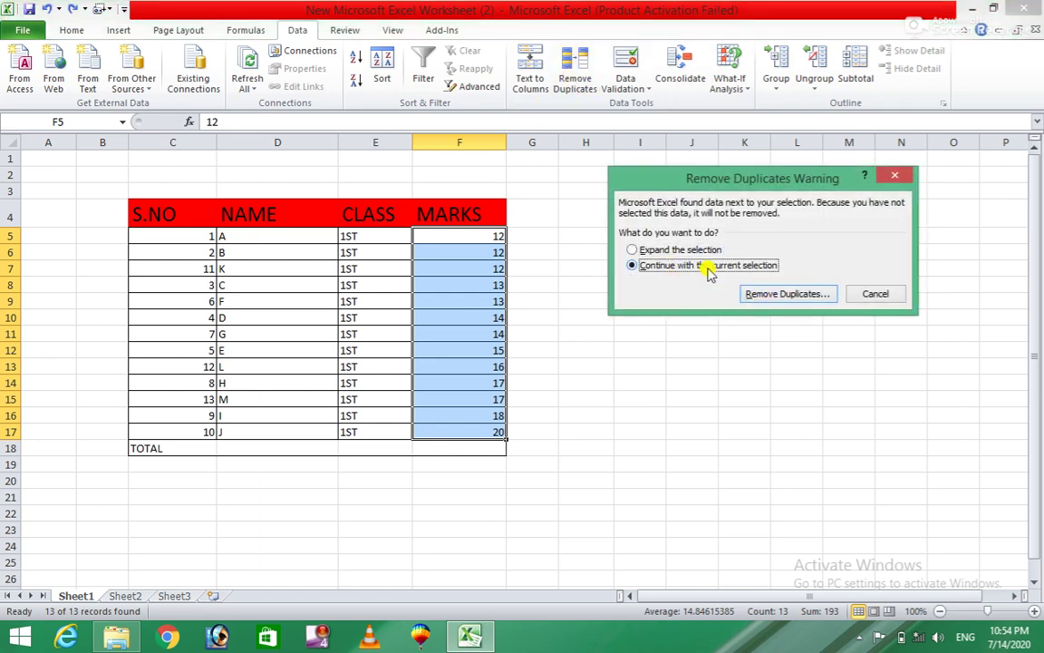
{"action": "left_click", "coordinate": [766, 294]}
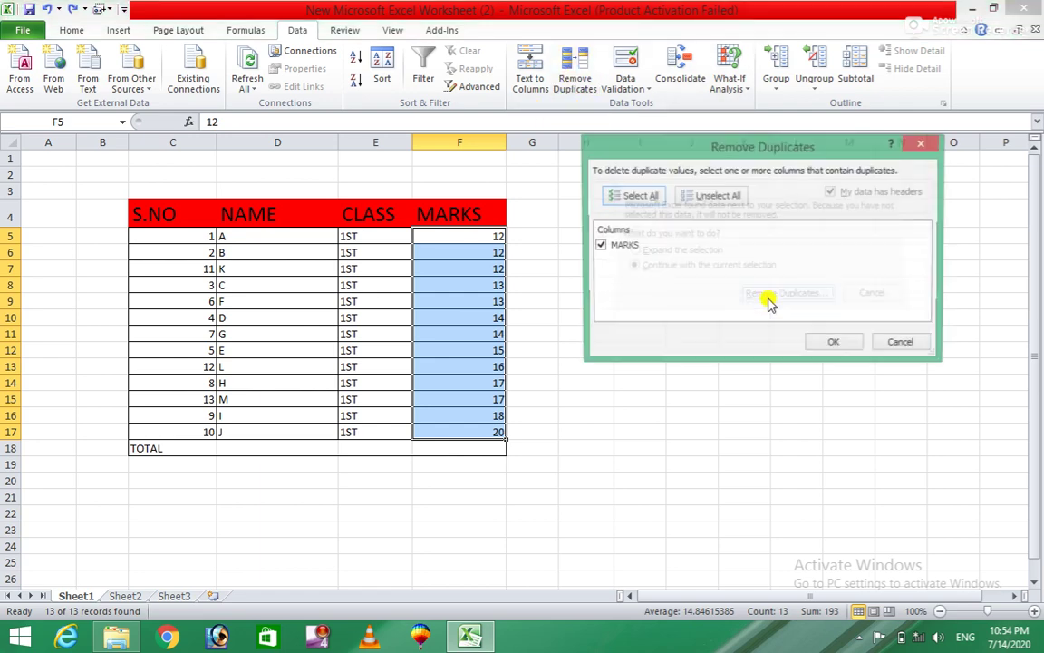
{"action": "left_click", "coordinate": [839, 346]}
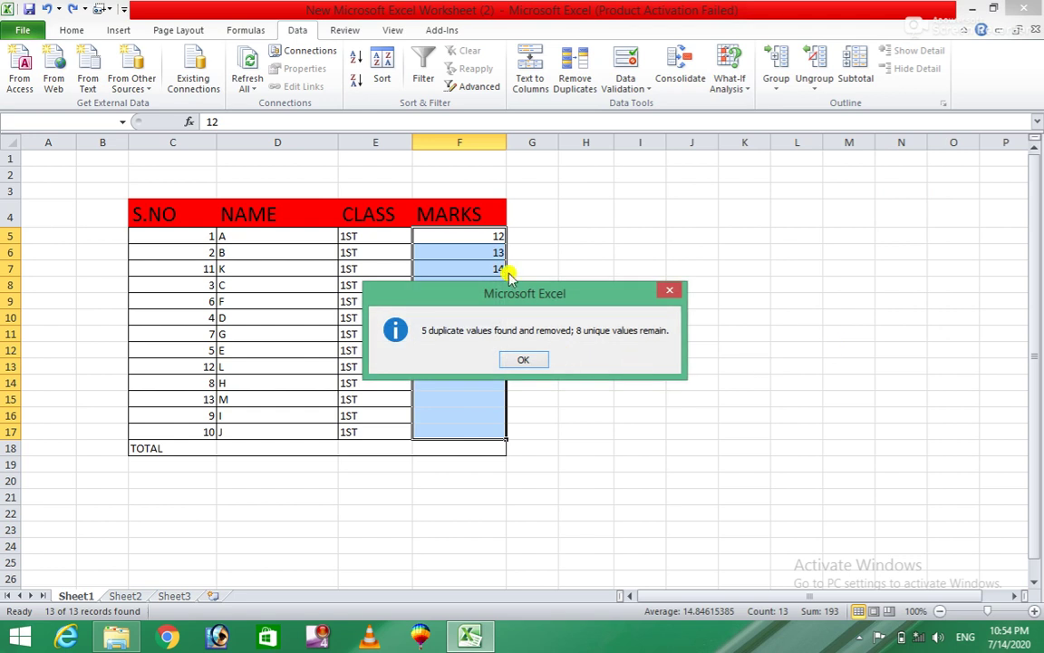
{"action": "left_click_drag", "start_coordinate": [511, 293], "coordinate": [784, 220]}
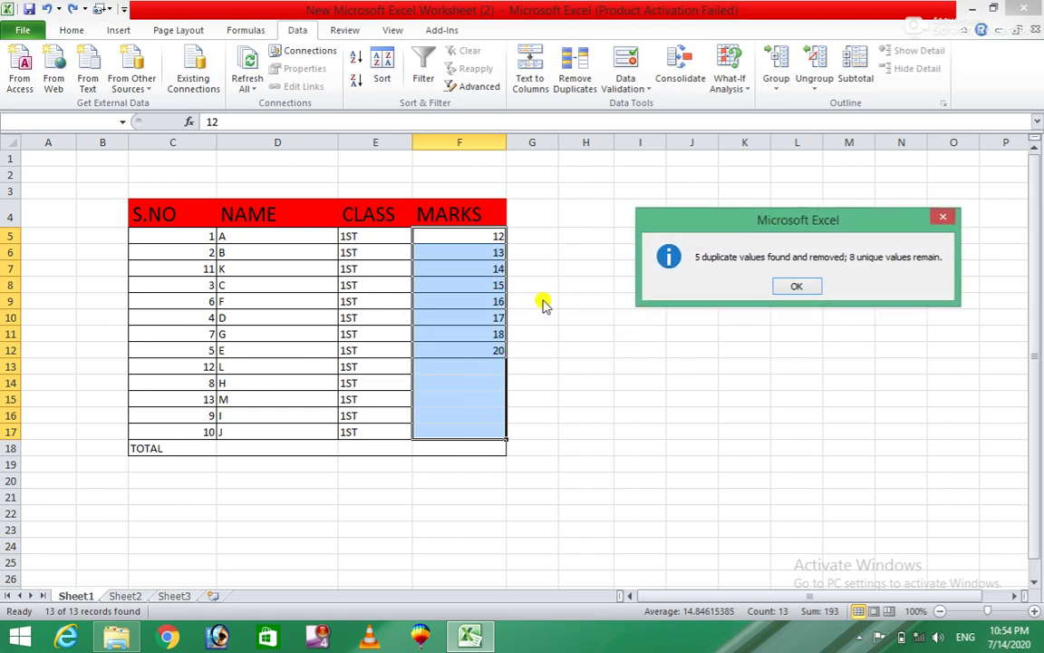
{"action": "left_click", "coordinate": [812, 288]}
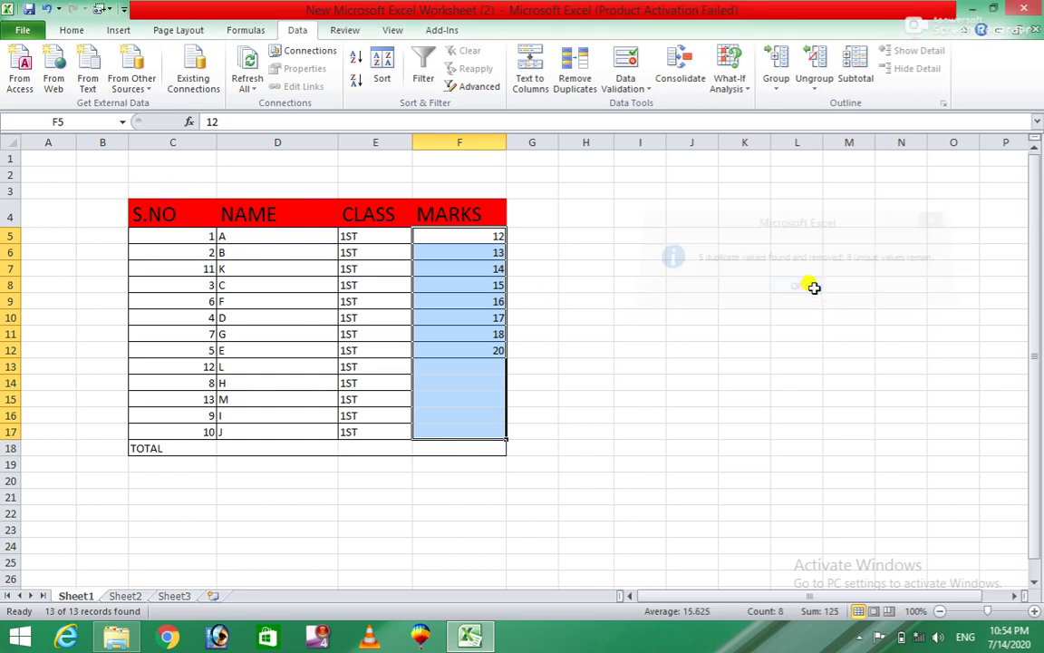
Step: Undo to restore all 13 marks, then run Remove Duplicates on the current MARKS selection again
{"action": "key", "text": "ctrl+z"}
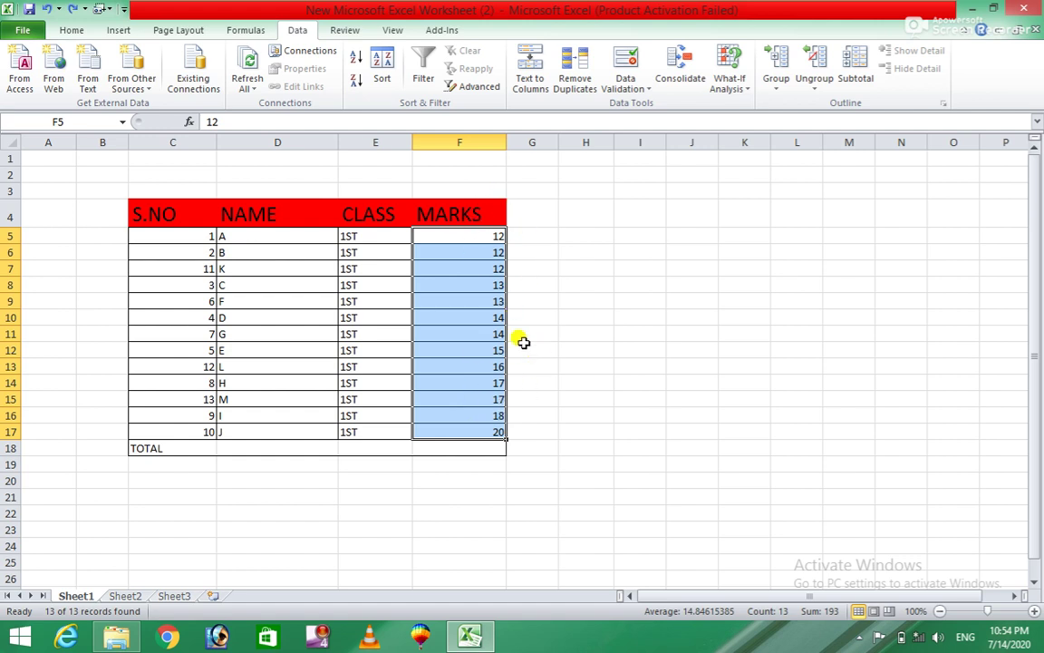
{"action": "left_click", "coordinate": [590, 89]}
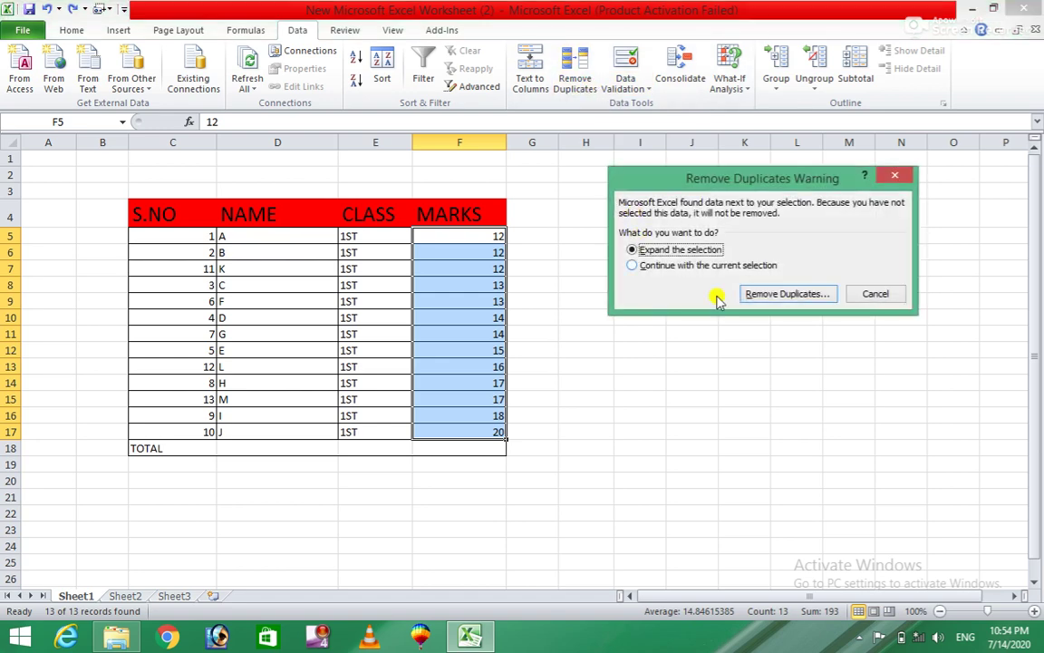
{"action": "left_click", "coordinate": [703, 264]}
{"action": "left_click", "coordinate": [780, 297]}
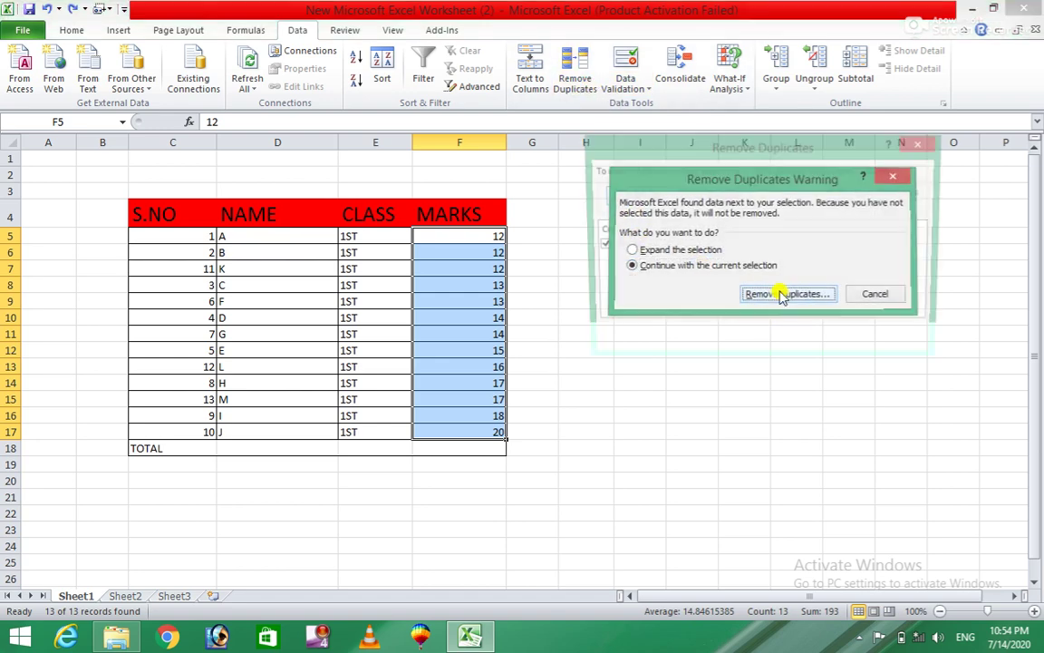
{"action": "left_click", "coordinate": [771, 343]}
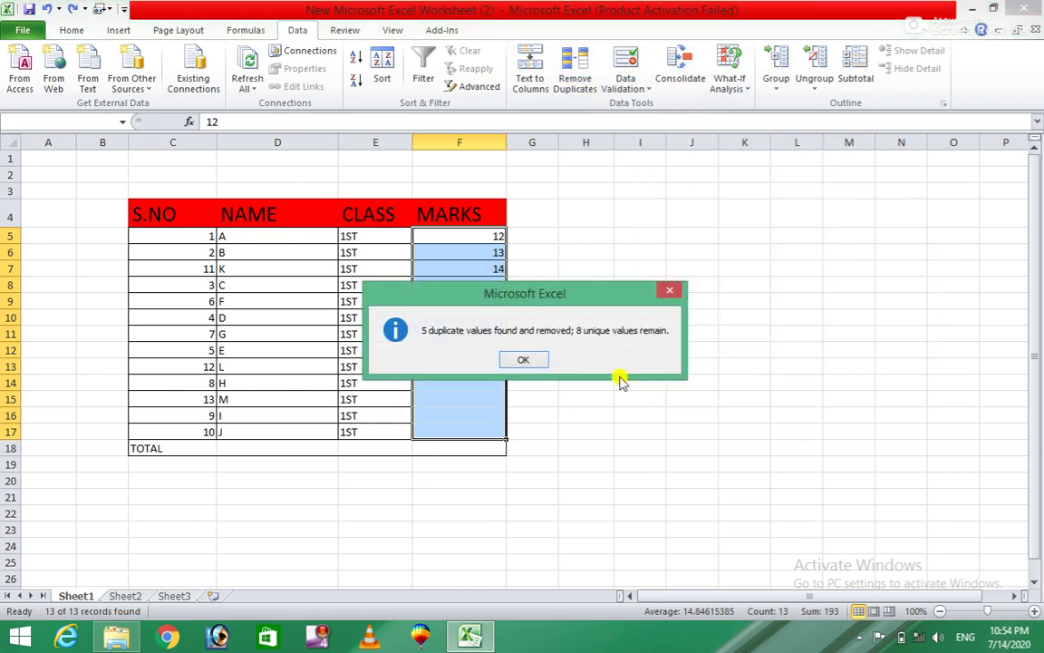
{"action": "left_click", "coordinate": [514, 361]}
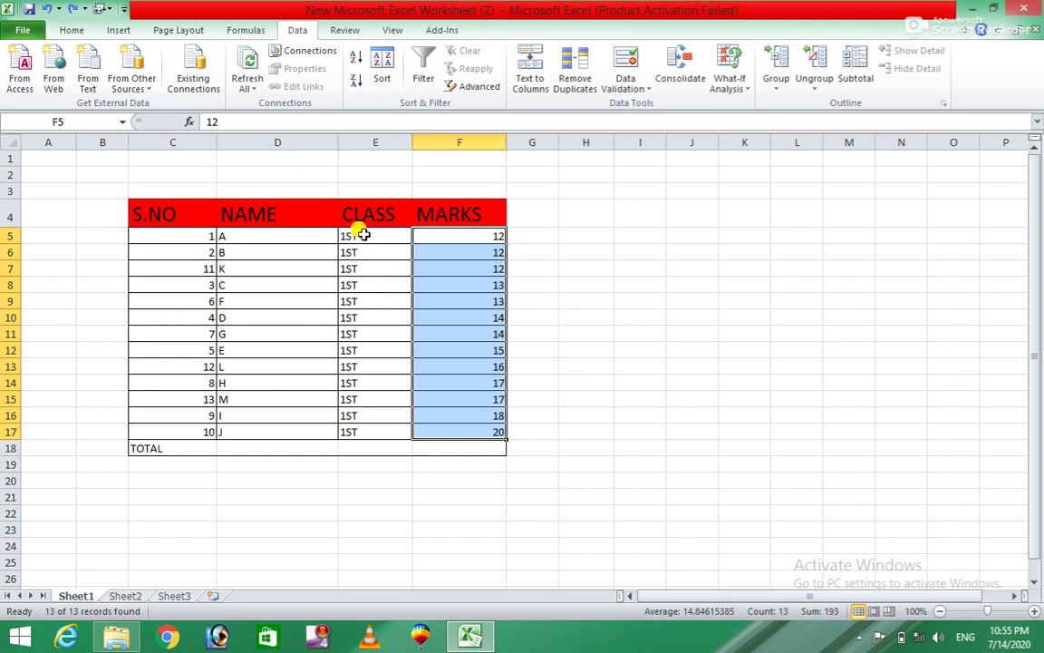
Step: Remove duplicates from CLASS cells E5:E17, then fill 1ST back down all 13 rows
{"action": "left_click_drag", "start_coordinate": [364, 235], "coordinate": [362, 431]}
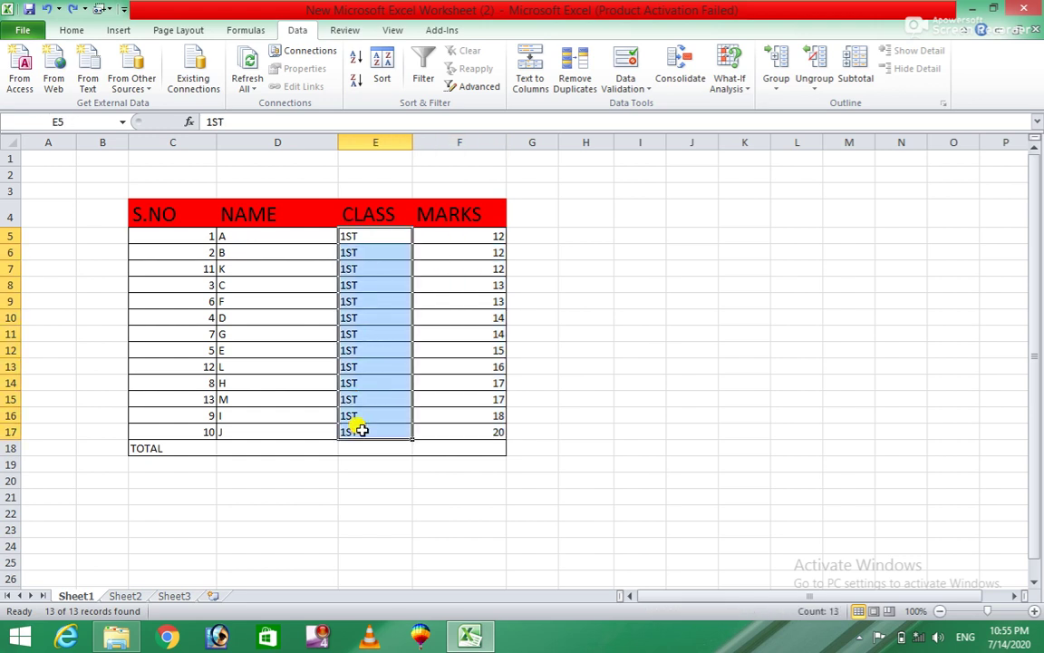
{"action": "left_click", "coordinate": [574, 71]}
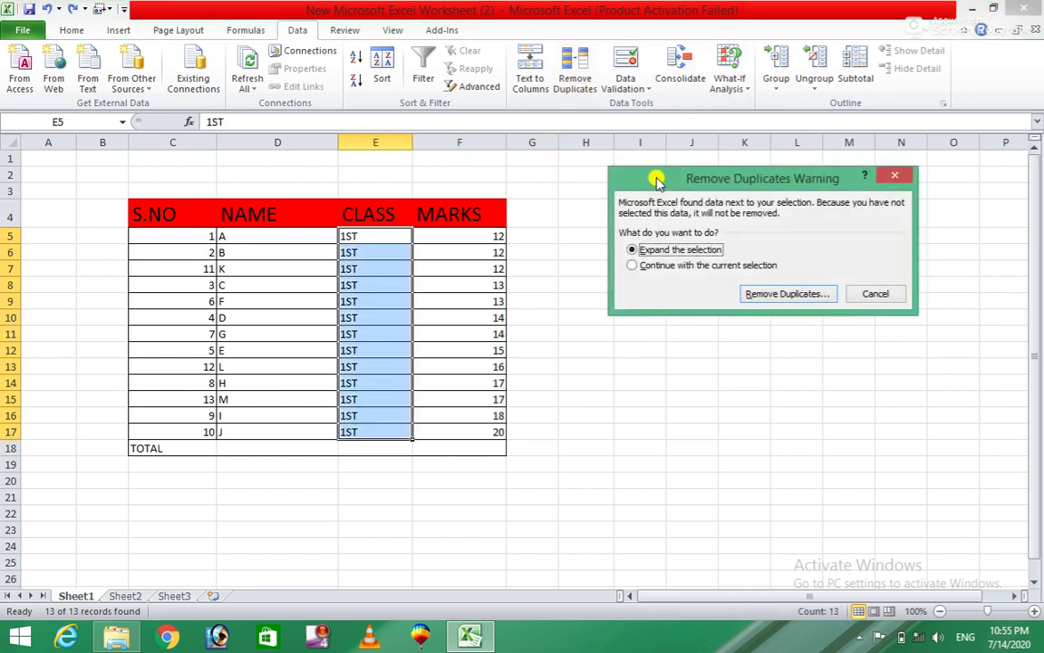
{"action": "left_click", "coordinate": [664, 265]}
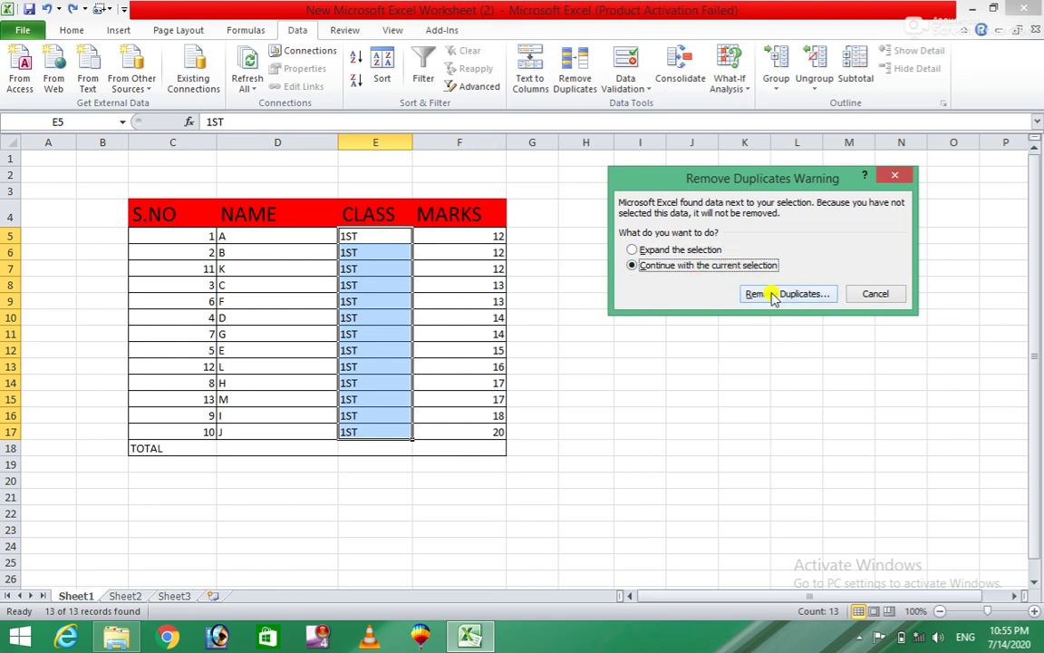
{"action": "left_click", "coordinate": [766, 293]}
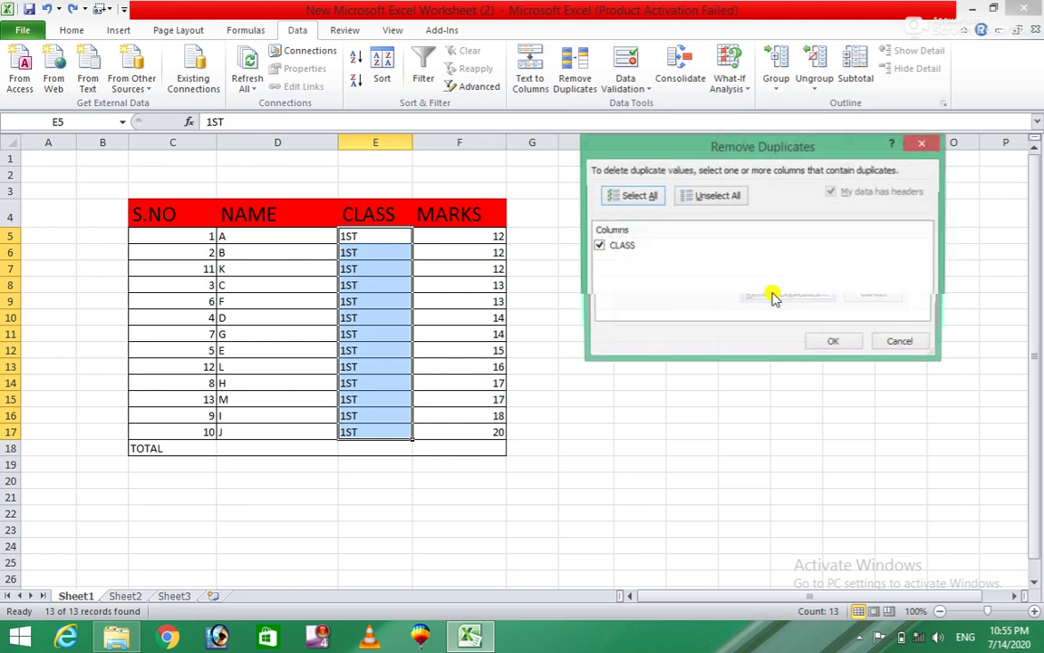
{"action": "left_click", "coordinate": [827, 344]}
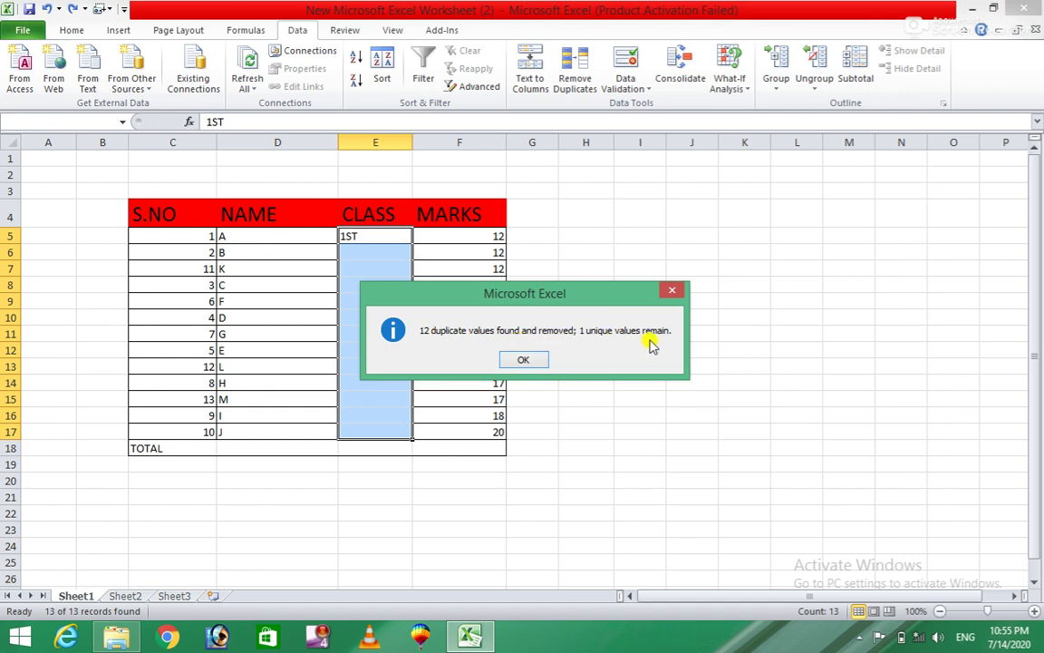
{"action": "left_click", "coordinate": [506, 362]}
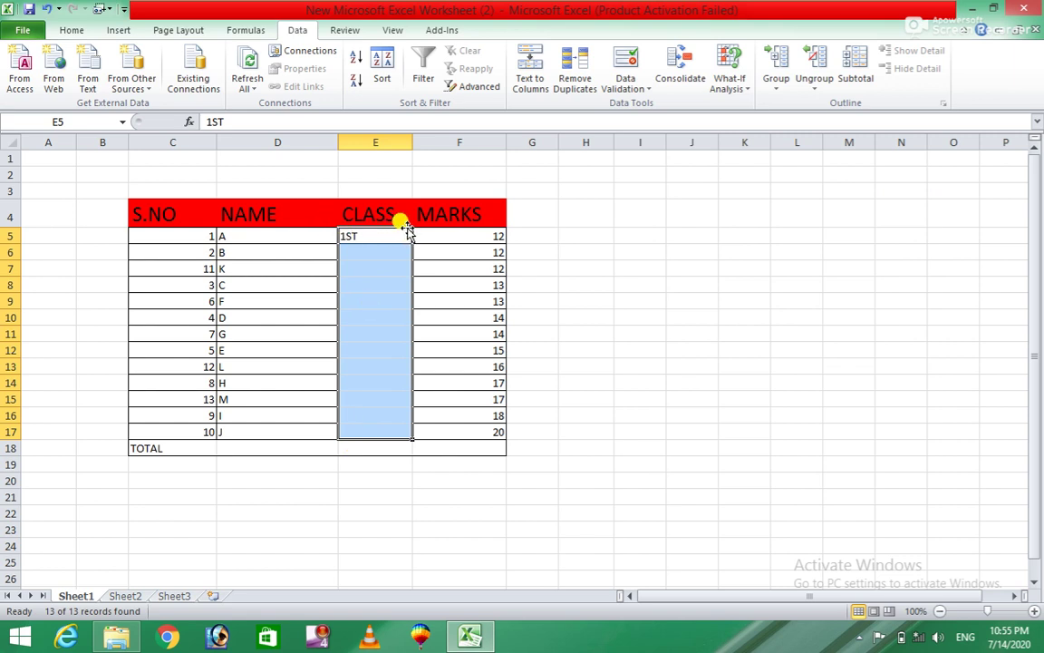
{"action": "key", "text": "ctrl+d"}
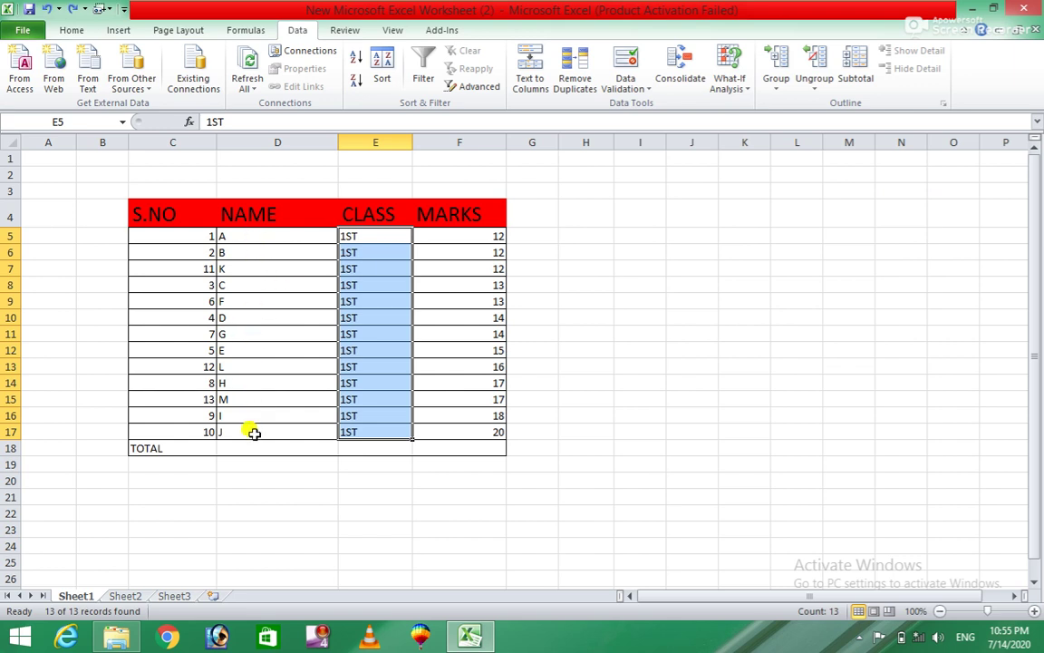
{"action": "left_click_drag", "start_coordinate": [242, 235], "coordinate": [258, 428]}
{"action": "left_click", "coordinate": [575, 71]}
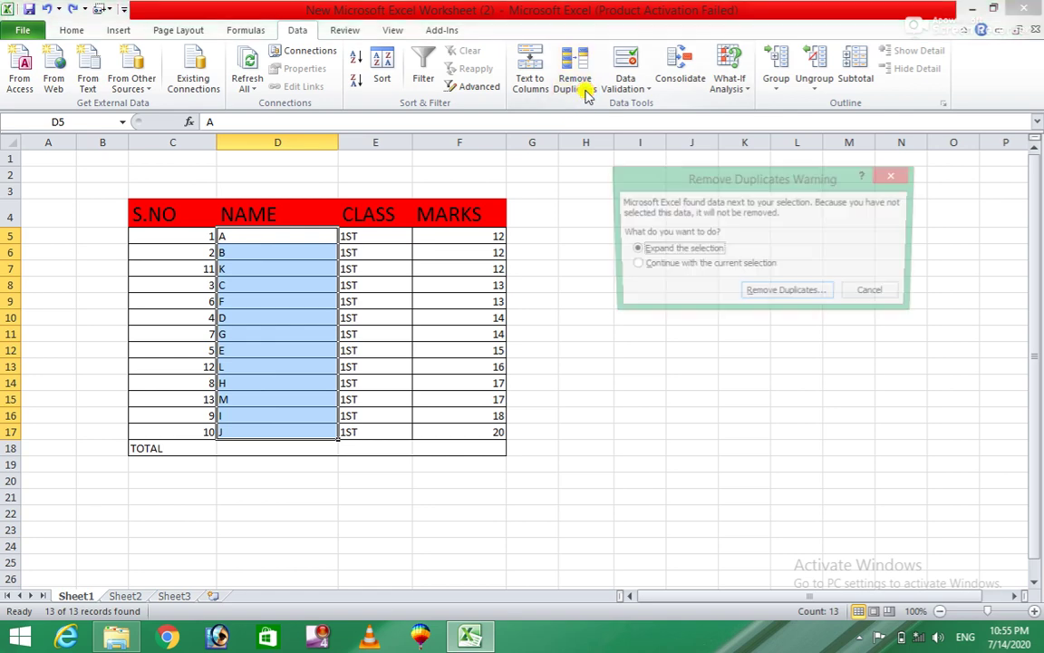
{"action": "left_click", "coordinate": [675, 268]}
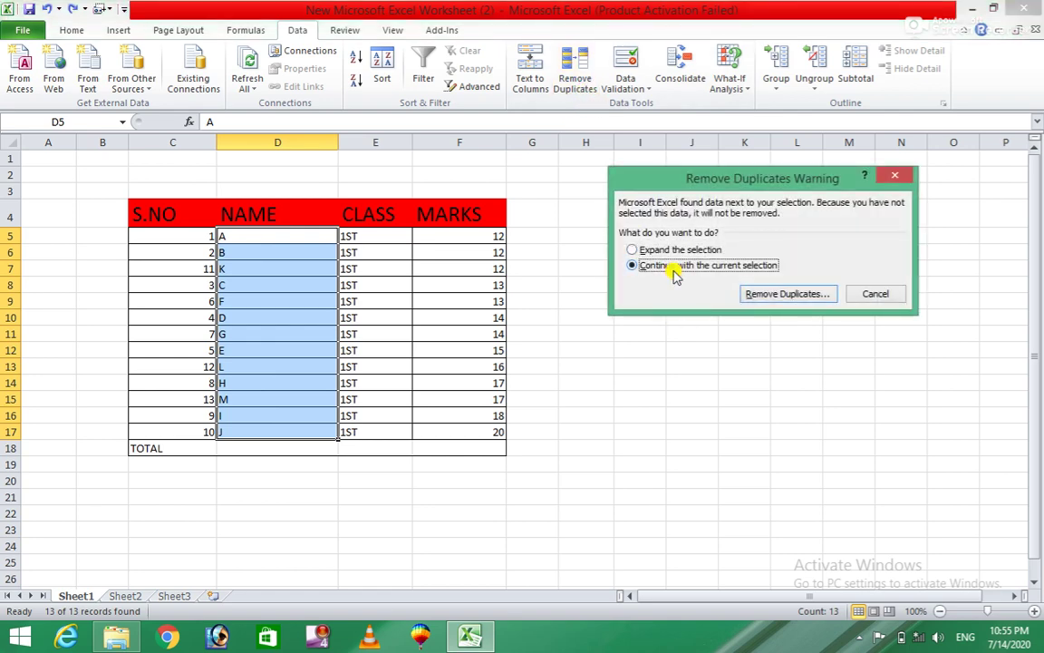
{"action": "left_click", "coordinate": [786, 295]}
{"action": "left_click", "coordinate": [836, 345]}
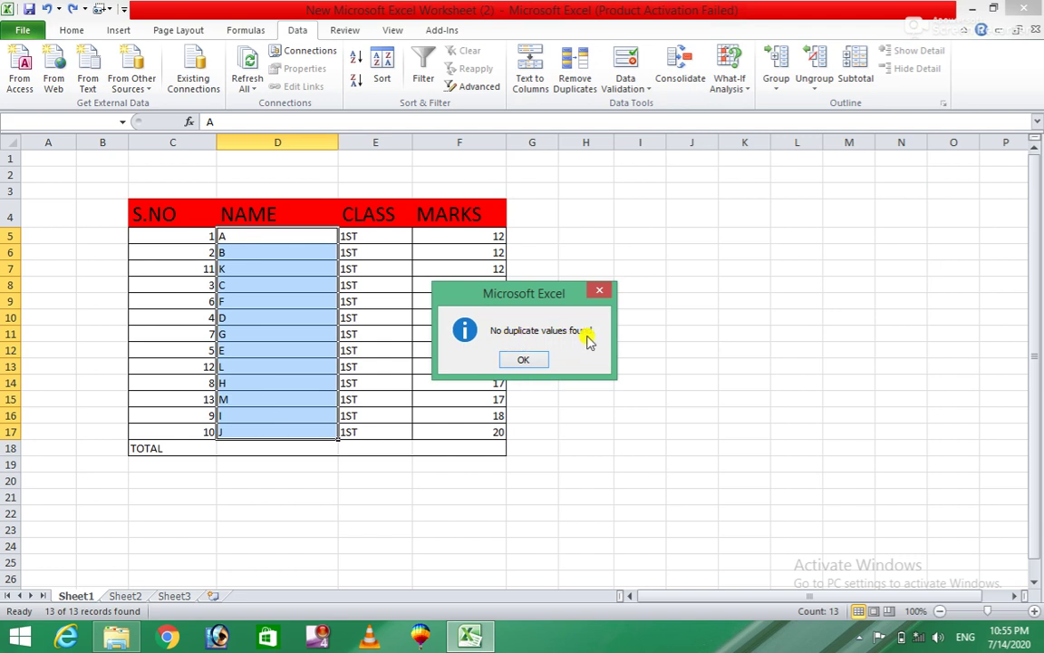
{"action": "left_click", "coordinate": [530, 358]}
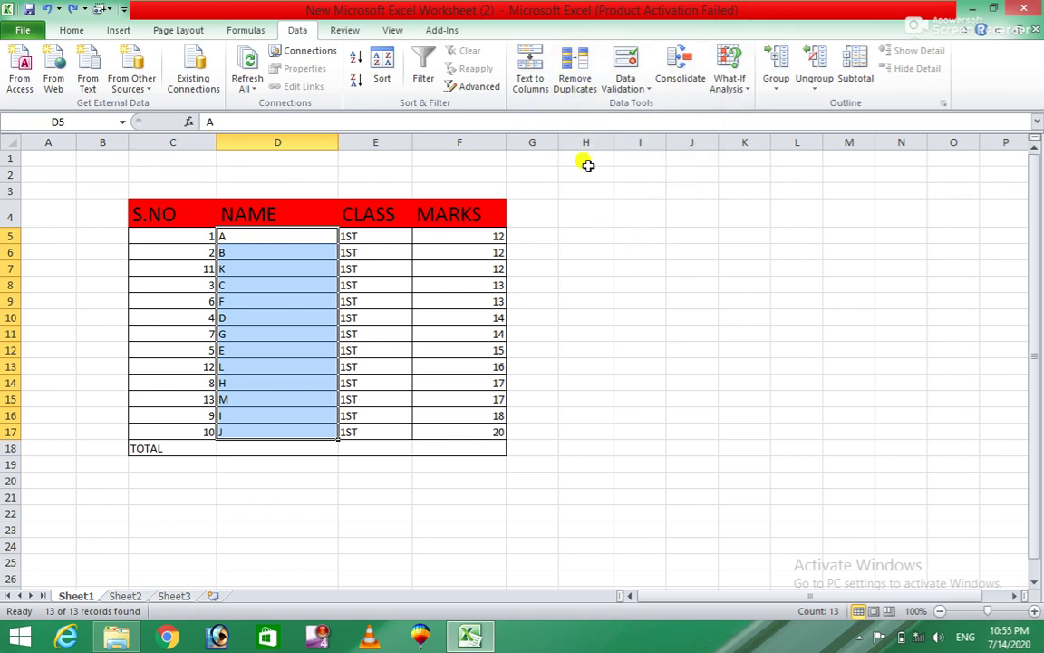
{"action": "left_click", "coordinate": [639, 89]}
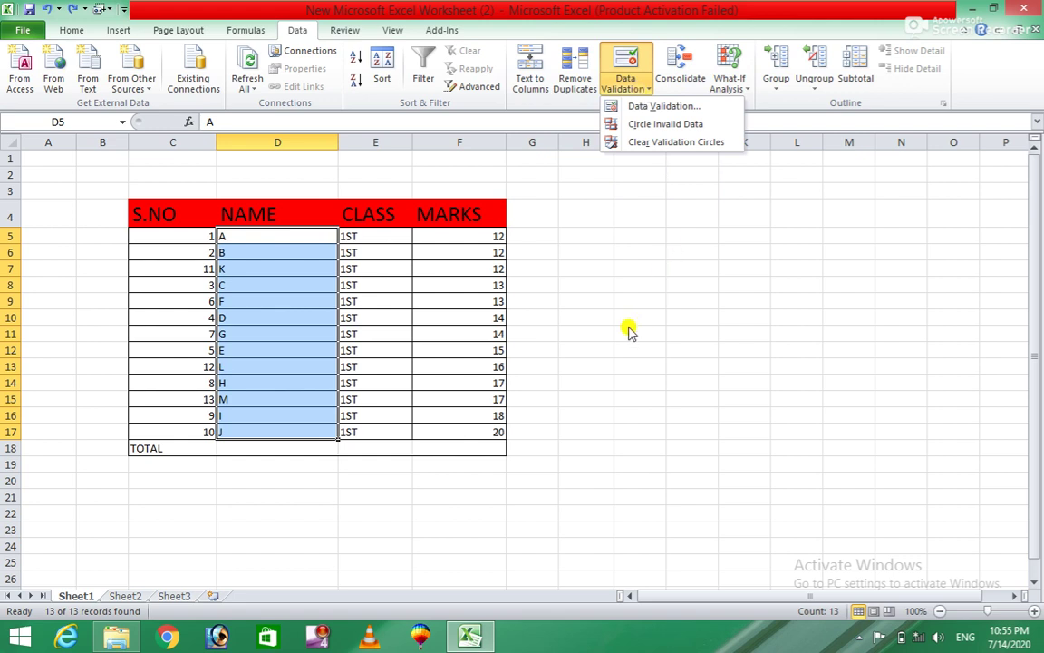
Step: Enter 'your age', 'favorate game', 'your email adress' and 'your country' down J11:J14
{"action": "left_click", "coordinate": [681, 328]}
{"action": "left_click", "coordinate": [681, 327]}
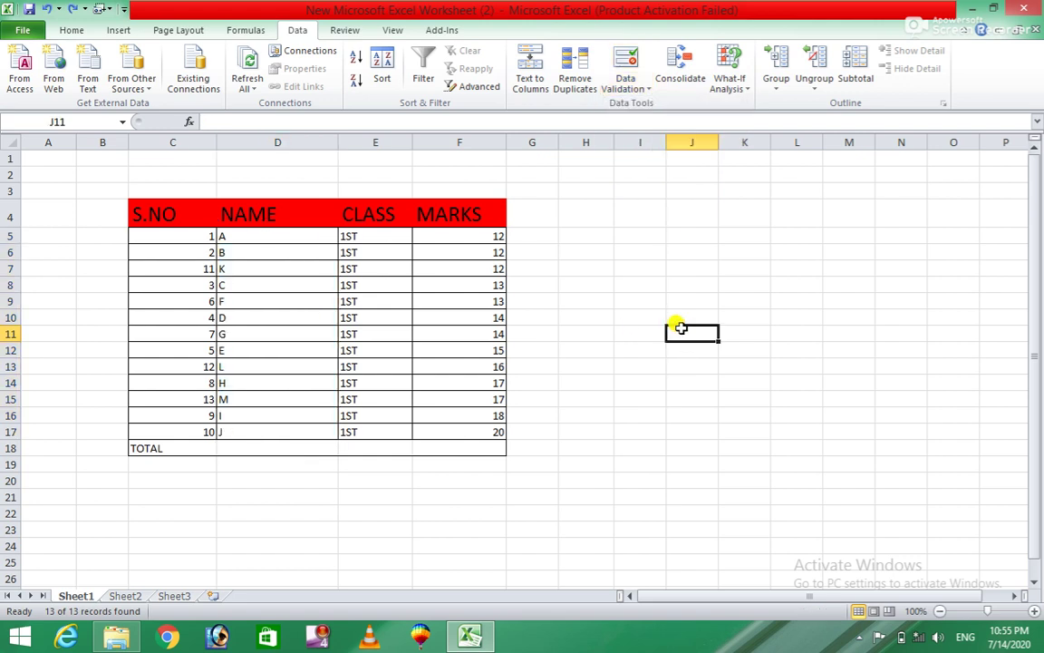
{"action": "type", "text": "your "}
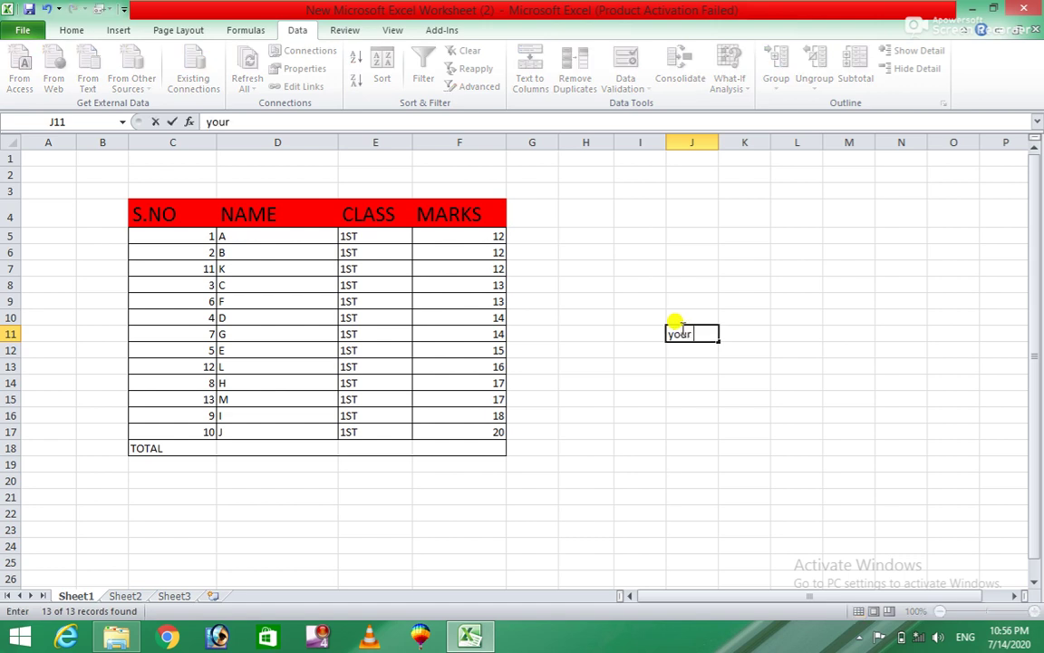
{"action": "type", "text": "age"}
{"action": "key", "text": "Return"}
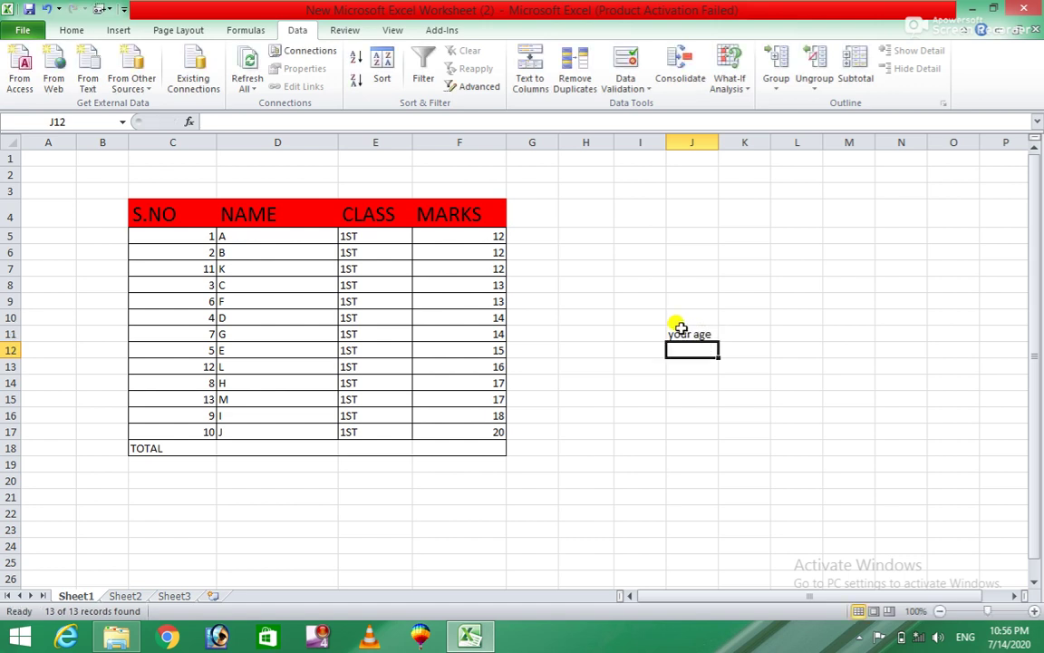
{"action": "type", "text": "favo"}
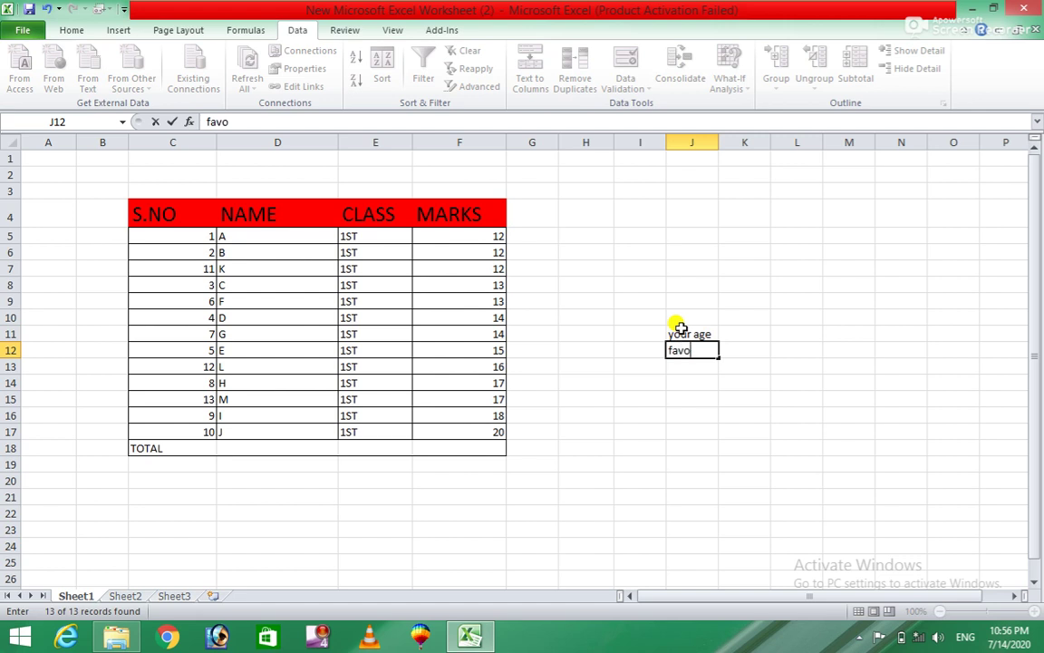
{"action": "type", "text": "r"}
{"action": "key", "text": "BackSpace"}
{"action": "key", "text": "BackSpace"}
{"action": "key", "text": "BackSpace"}
{"action": "type", "text": "vor"}
{"action": "type", "text": "ate game"}
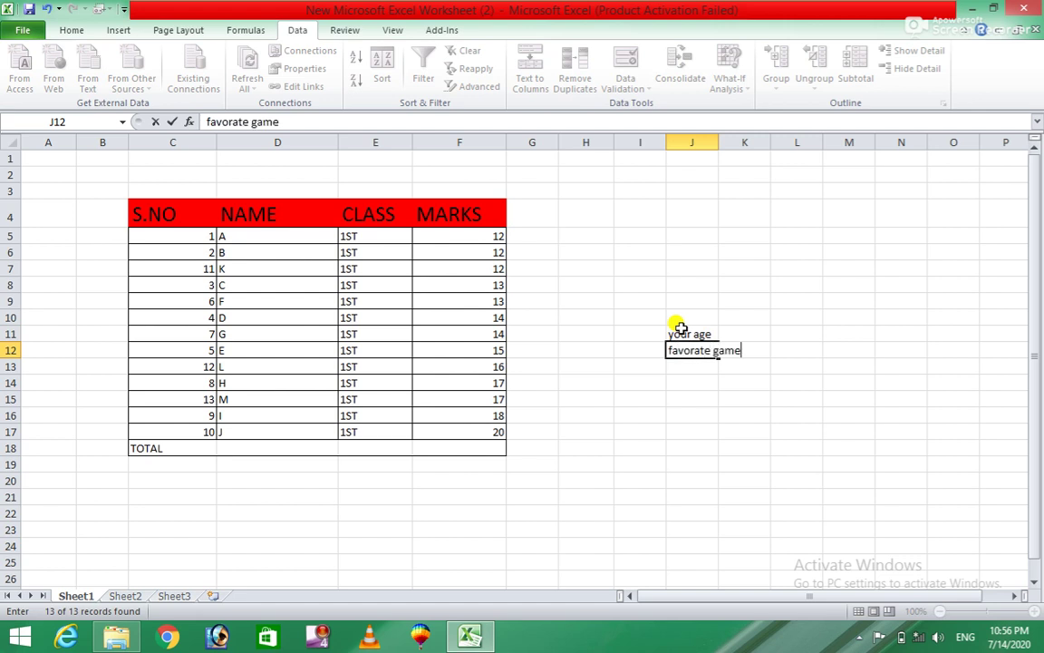
{"action": "key", "text": "Return"}
{"action": "type", "text": "y"}
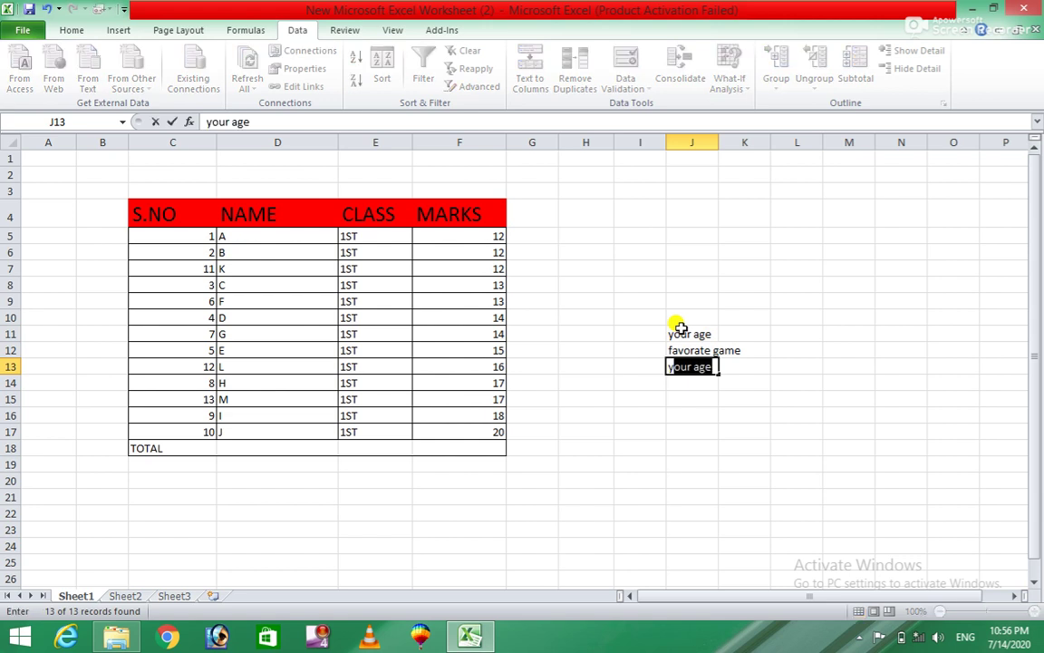
{"action": "type", "text": "our e"}
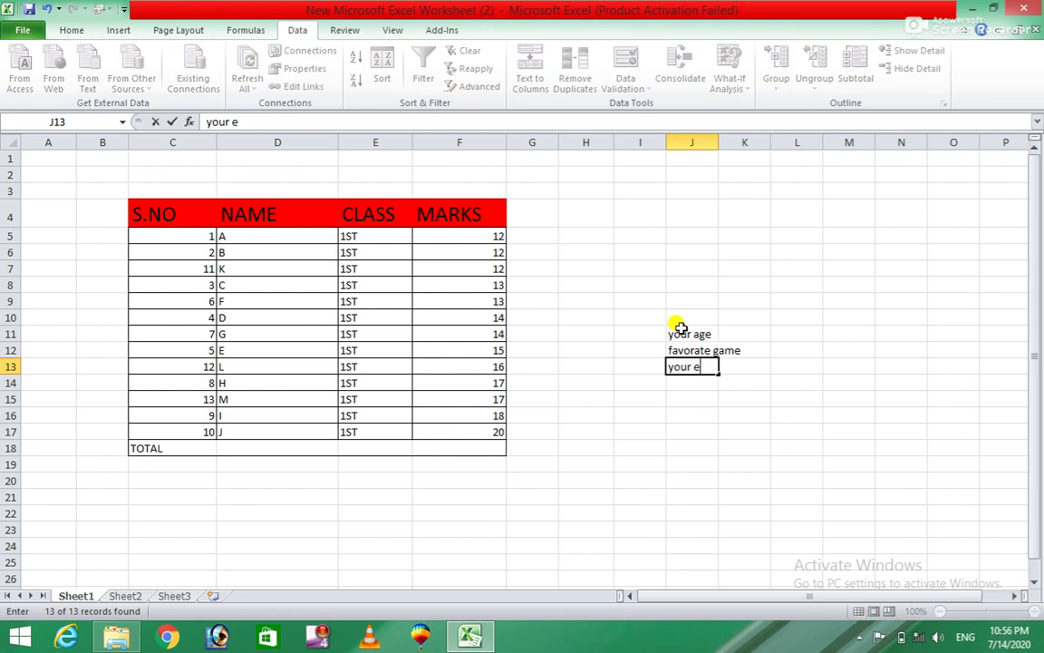
{"action": "type", "text": "mail ad"}
{"action": "type", "text": "ress"}
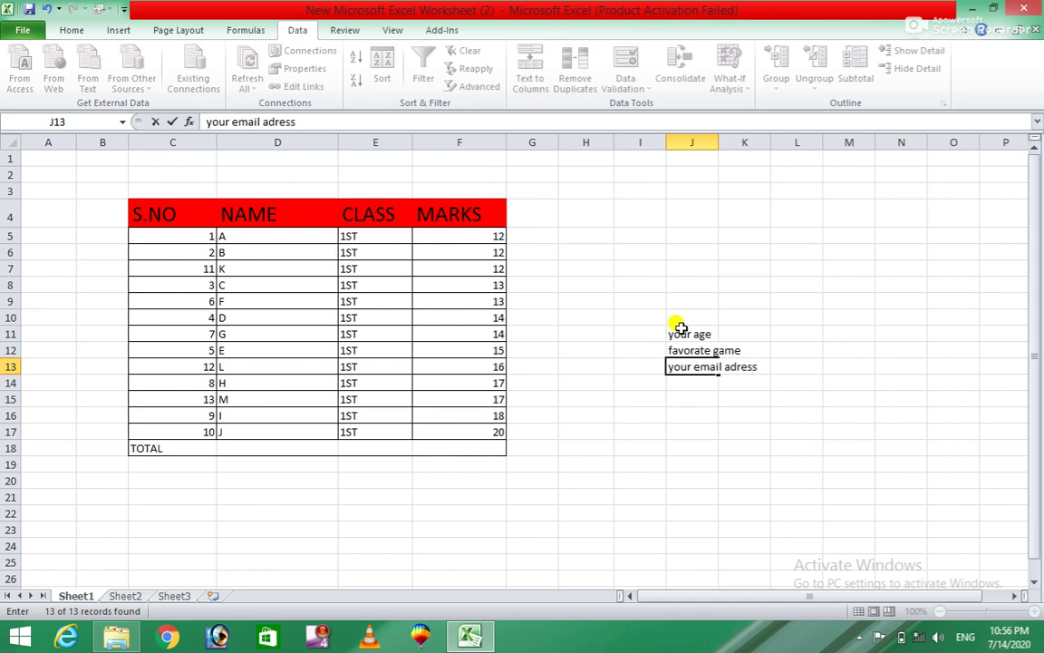
{"action": "key", "text": "Return"}
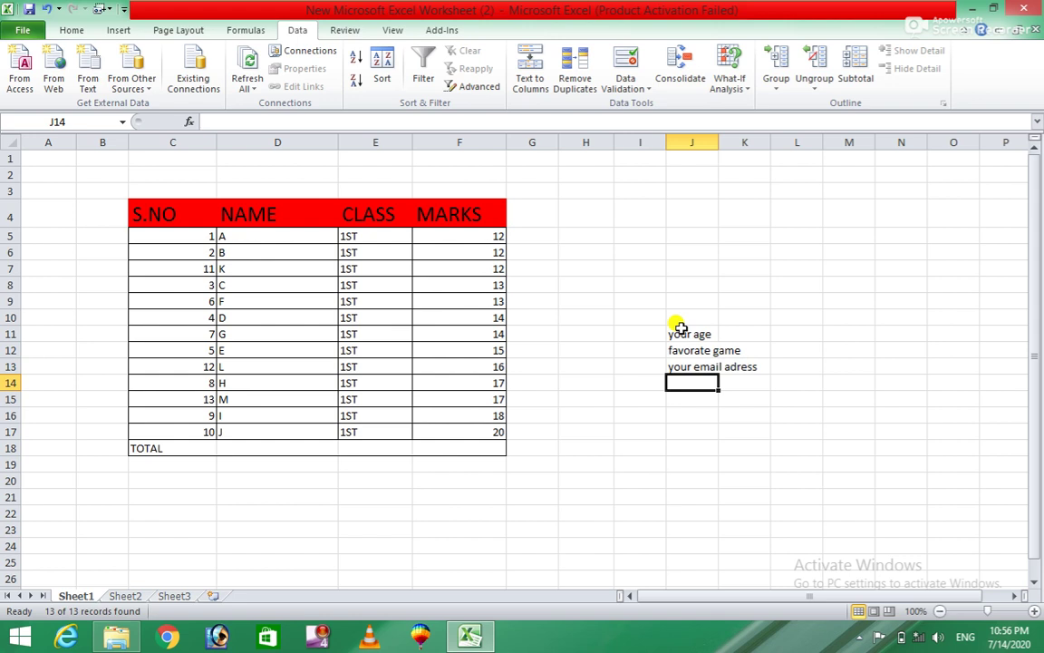
{"action": "type", "text": "yo"}
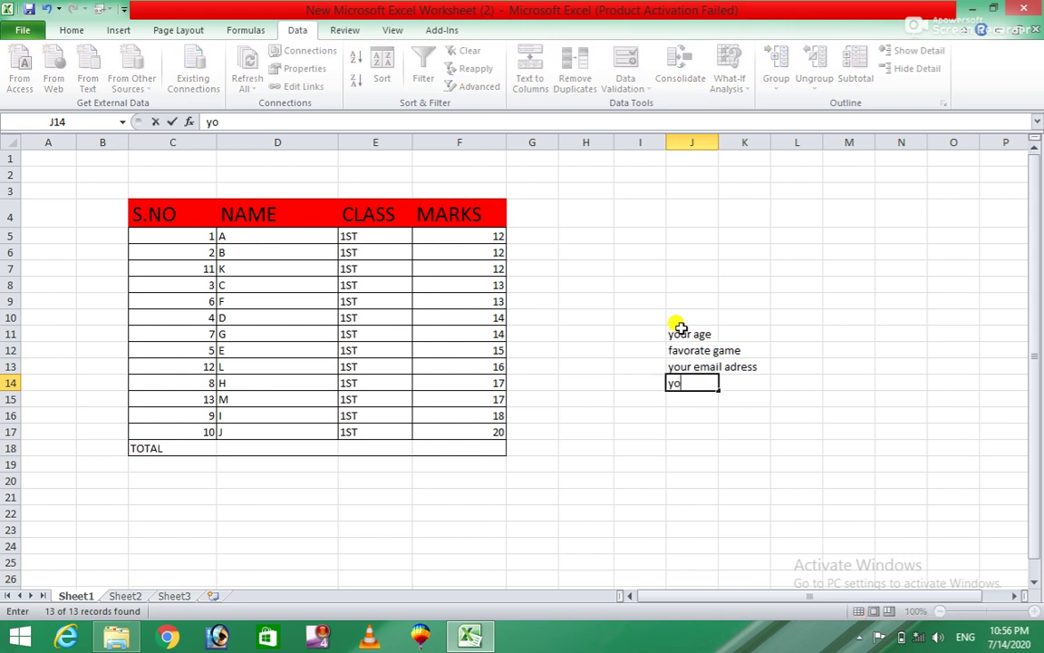
{"action": "type", "text": "ur cou"}
{"action": "type", "text": "ntry"}
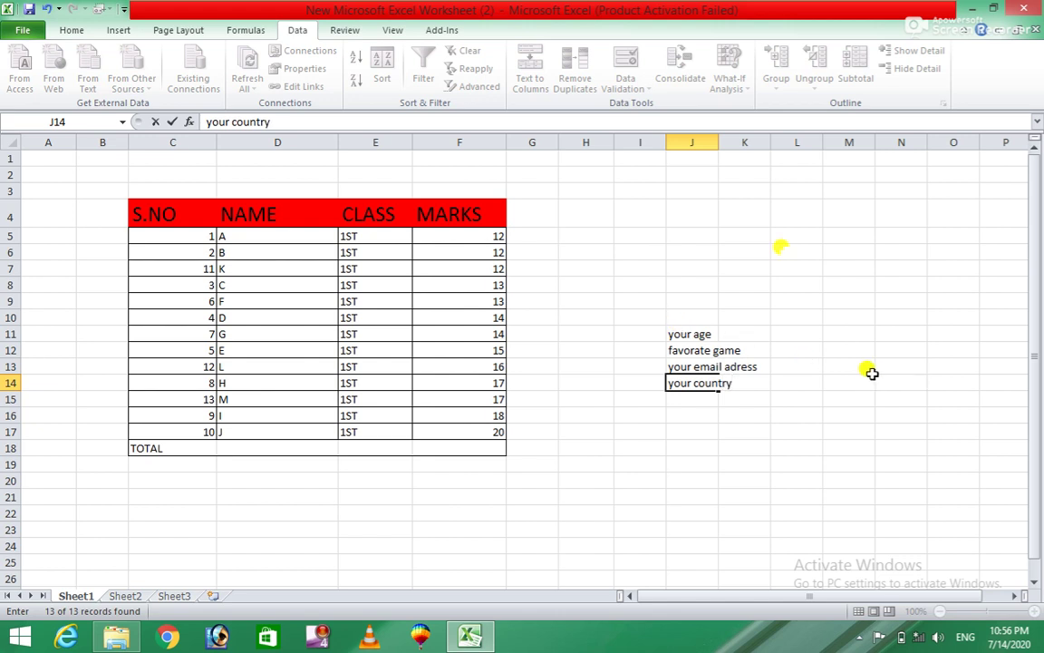
Step: Commit 'your country', widen column J, and limit K11 to whole numbers between 10 and 25
{"action": "left_click", "coordinate": [711, 175]}
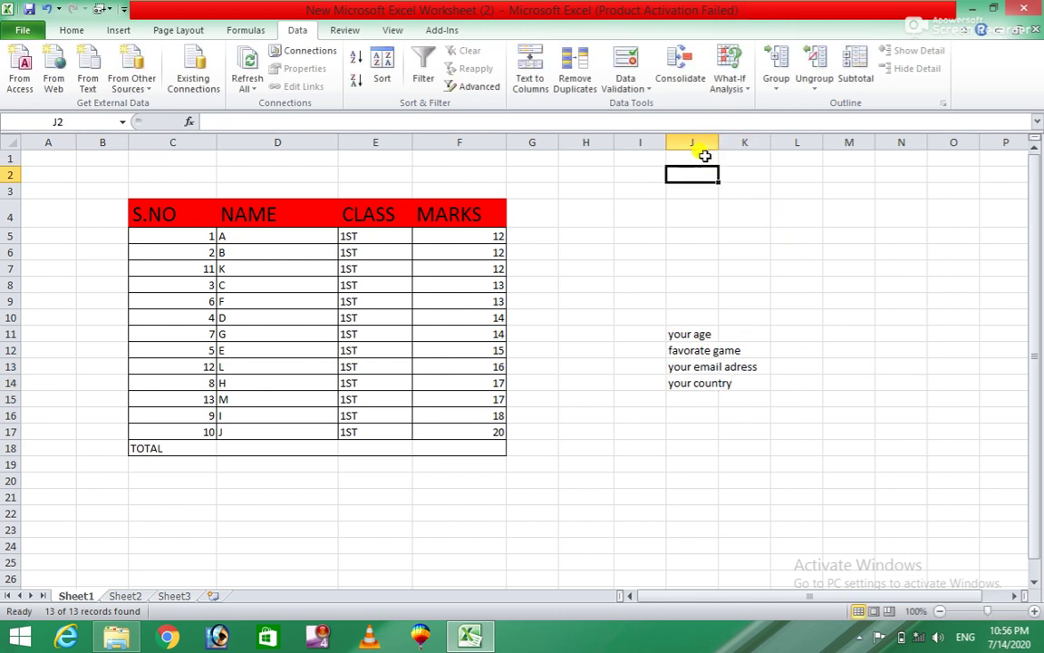
{"action": "left_click_drag", "start_coordinate": [720, 144], "coordinate": [772, 159]}
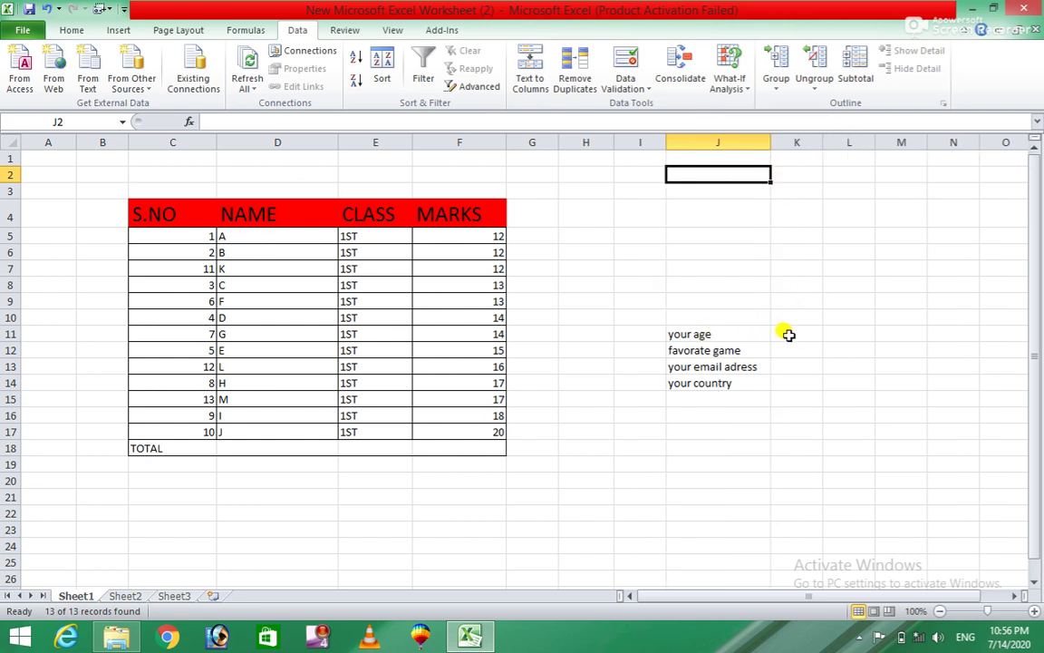
{"action": "left_click", "coordinate": [789, 334]}
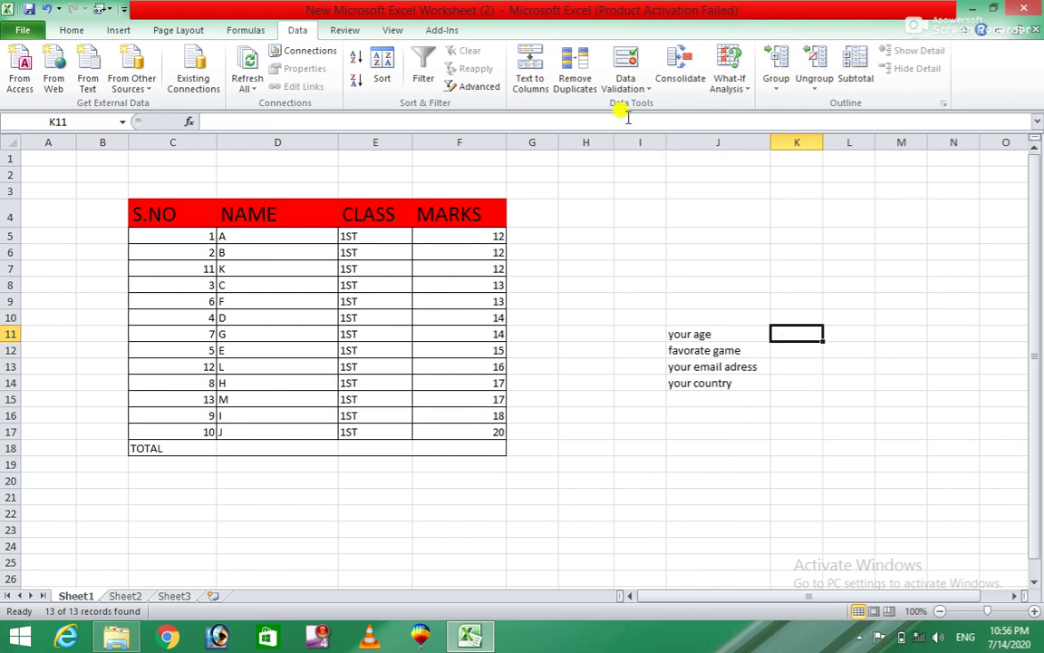
{"action": "left_click", "coordinate": [645, 91]}
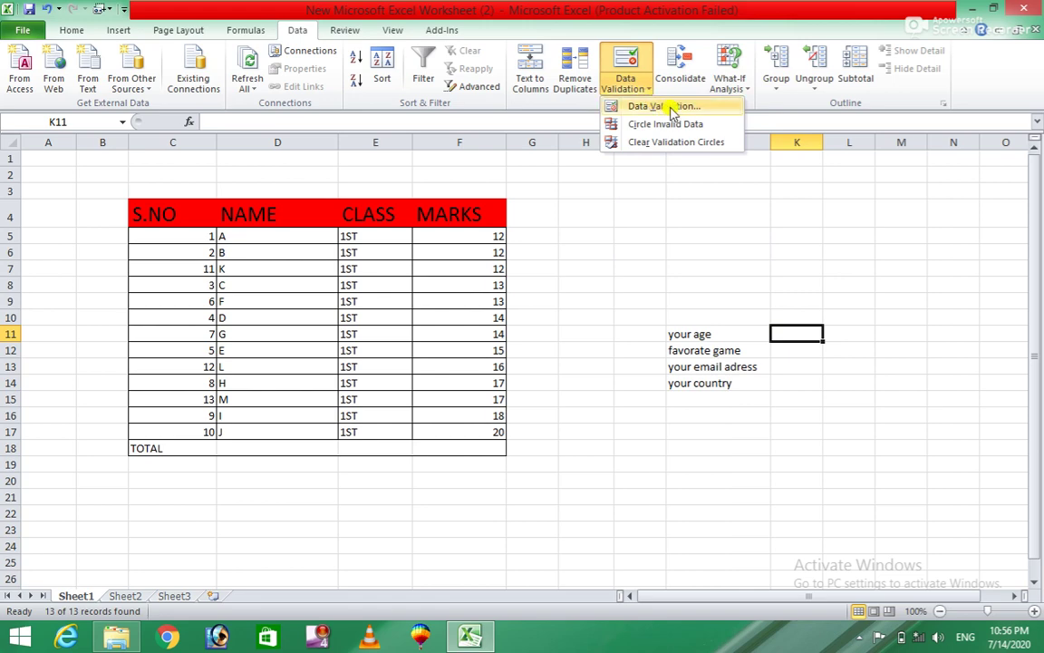
{"action": "left_click", "coordinate": [692, 108]}
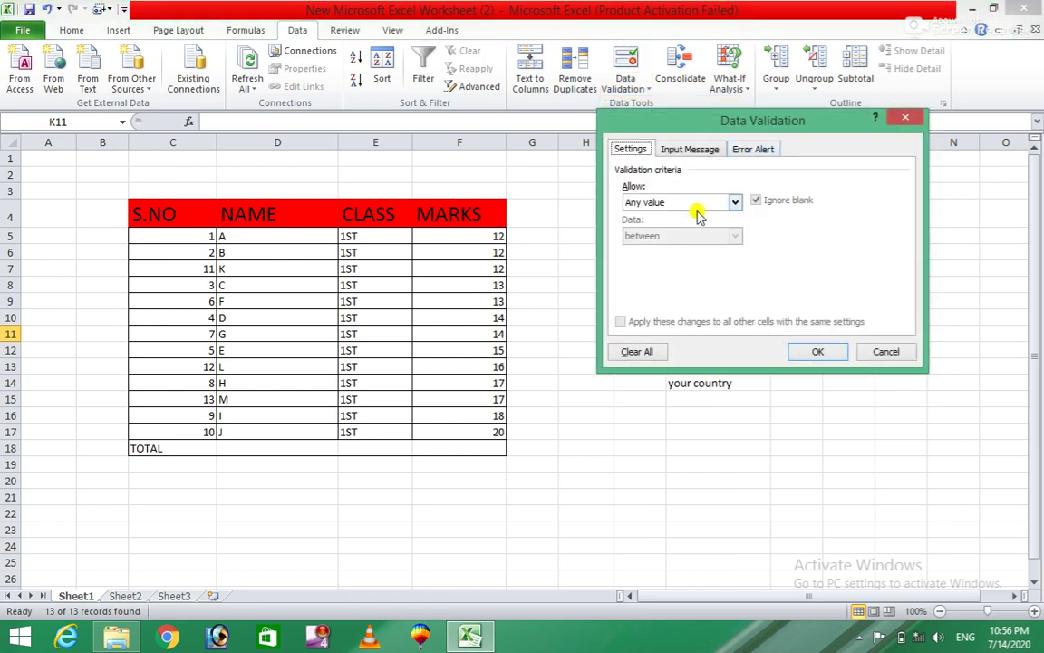
{"action": "left_click", "coordinate": [736, 202]}
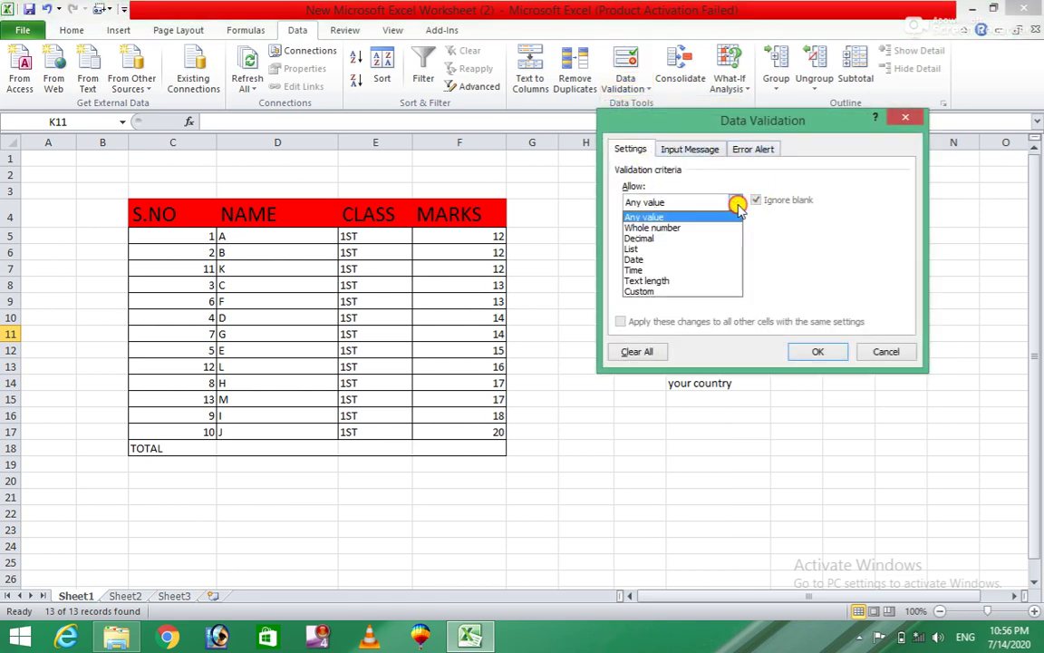
{"action": "left_click", "coordinate": [675, 229]}
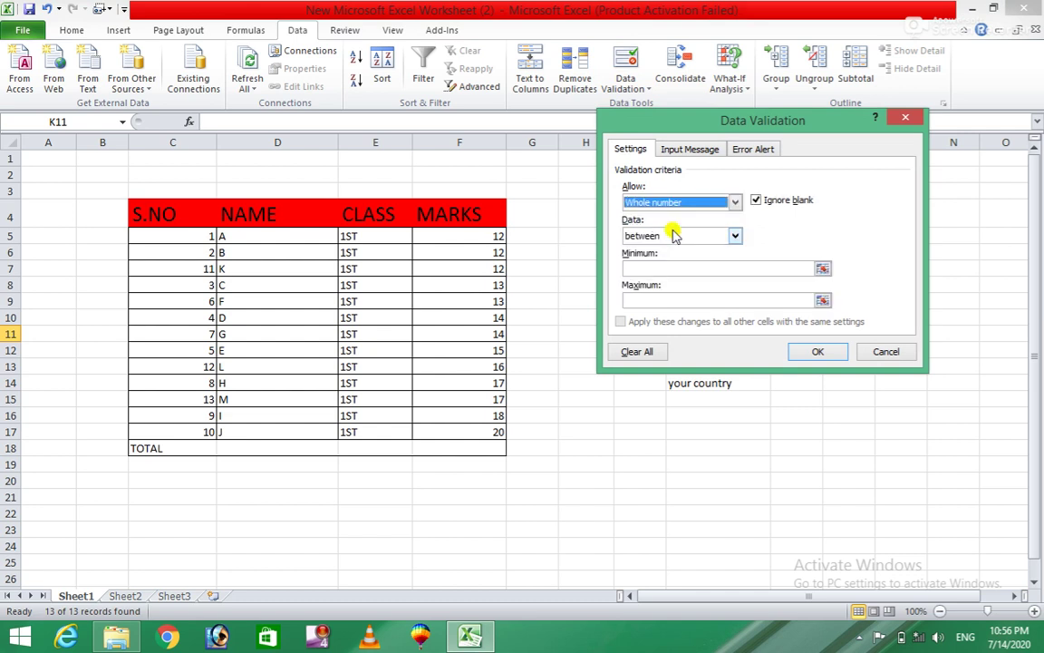
{"action": "left_click", "coordinate": [645, 267]}
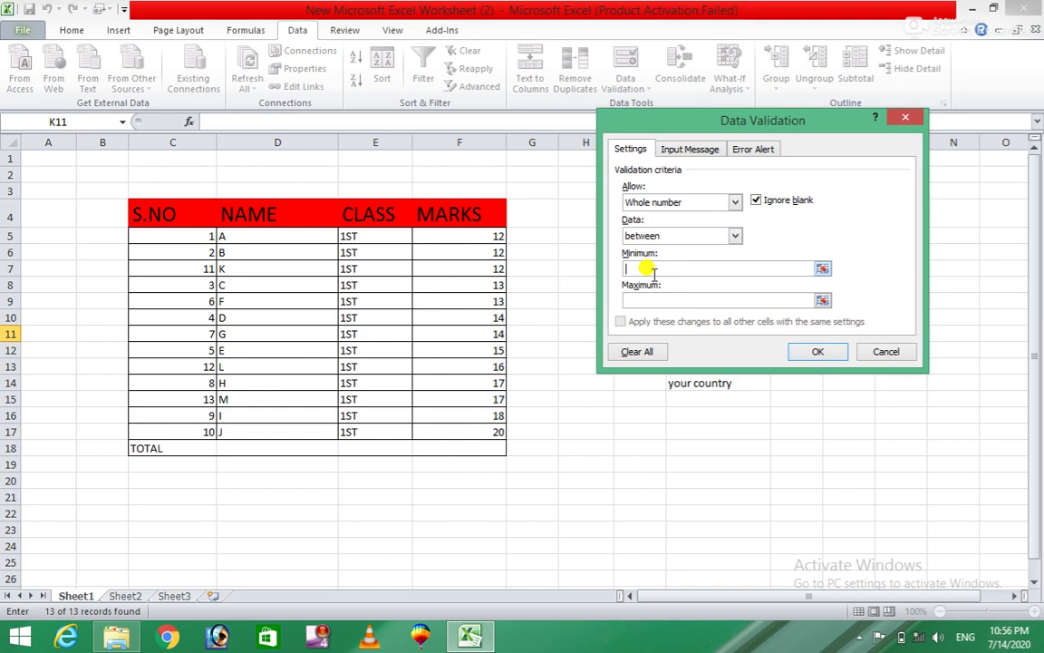
{"action": "type", "text": "1"}
{"action": "type", "text": "0"}
{"action": "left_click", "coordinate": [642, 299]}
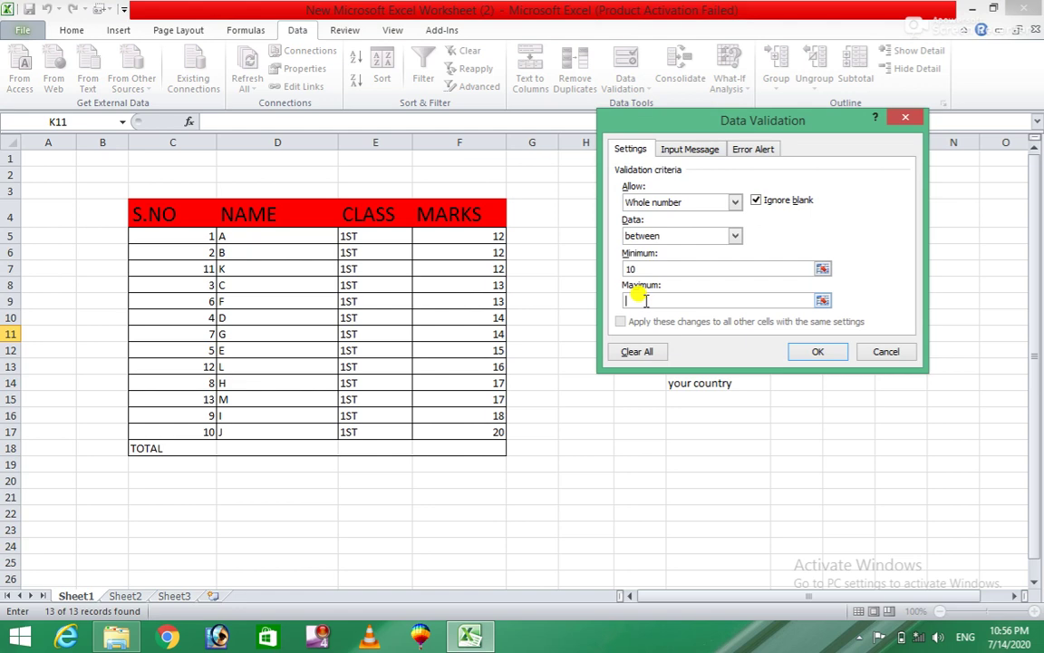
{"action": "type", "text": "25"}
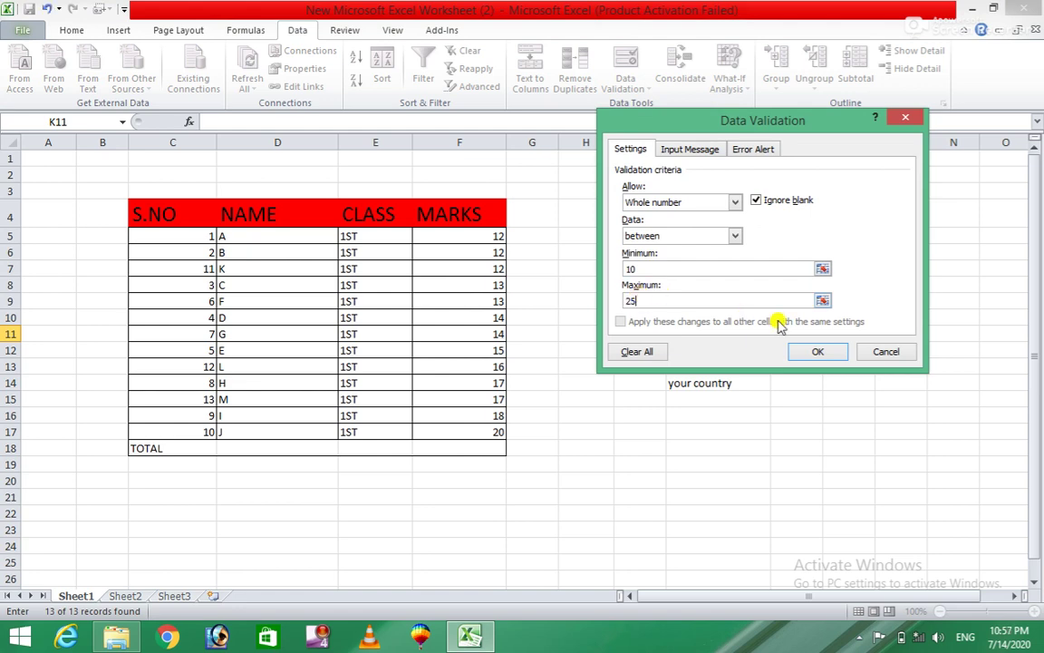
{"action": "left_click", "coordinate": [813, 351]}
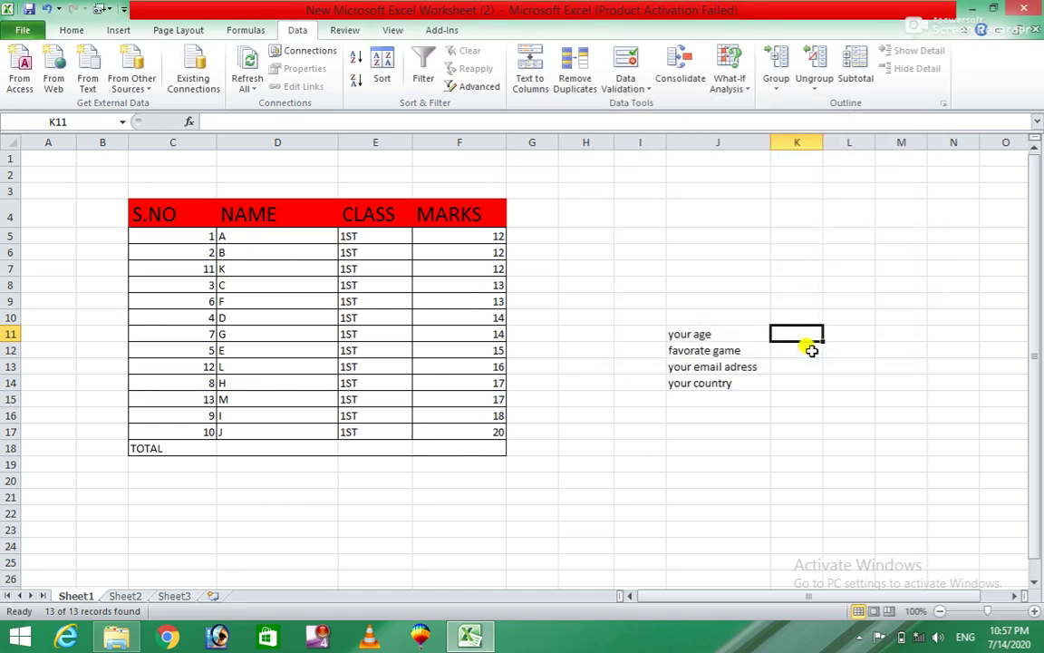
Step: Try ages 9 and 8 in K11, retrying after each rejection, then enter the valid age 15
{"action": "left_click", "coordinate": [829, 396]}
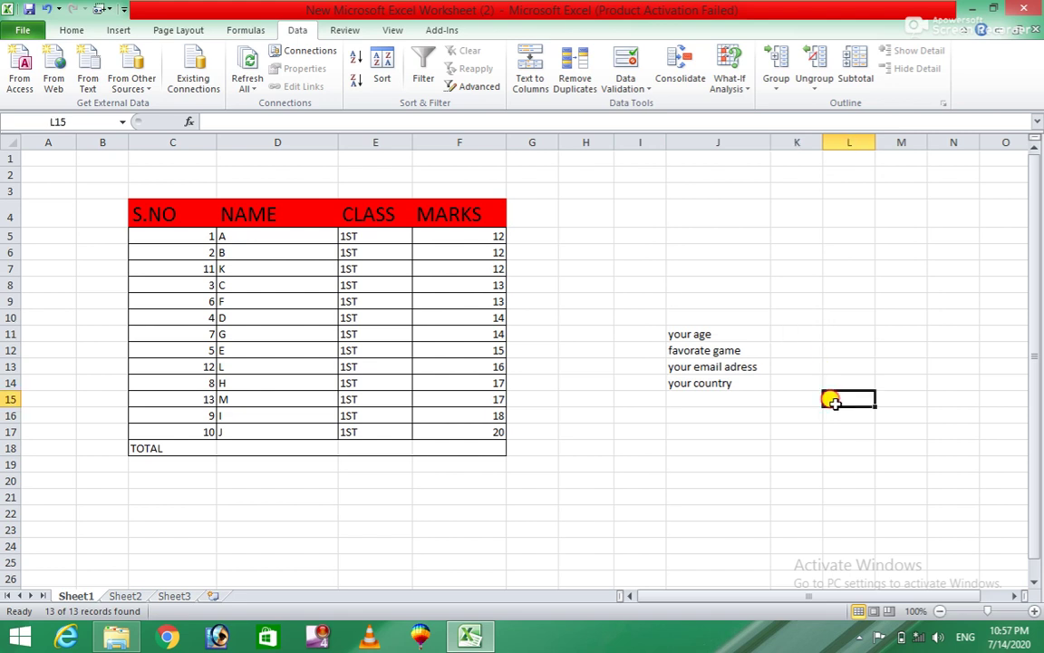
{"action": "left_click", "coordinate": [790, 336]}
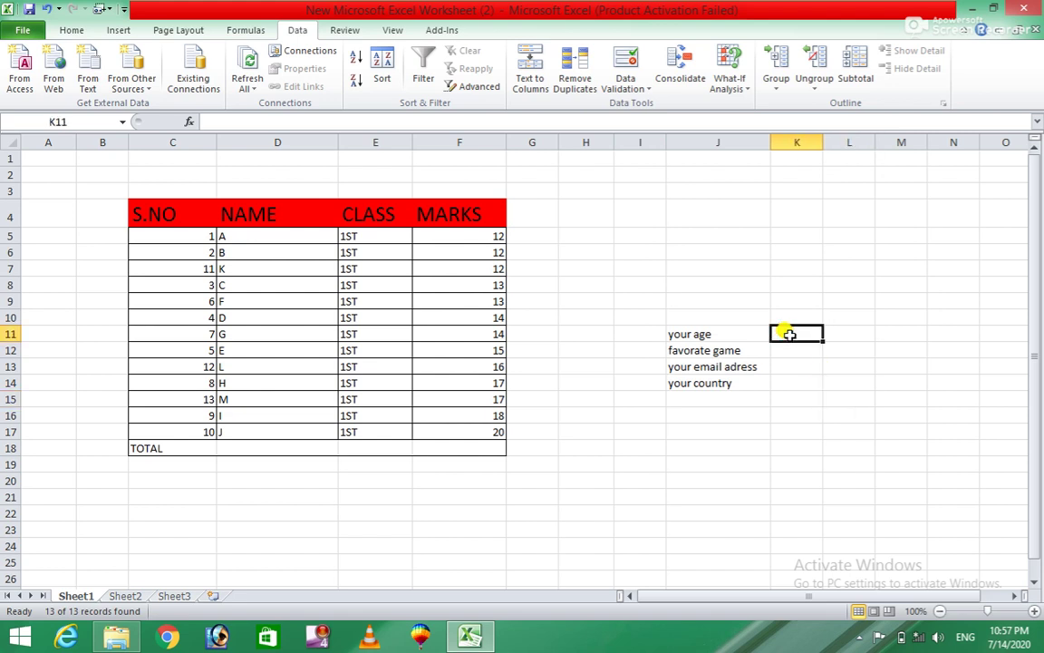
{"action": "type", "text": "9"}
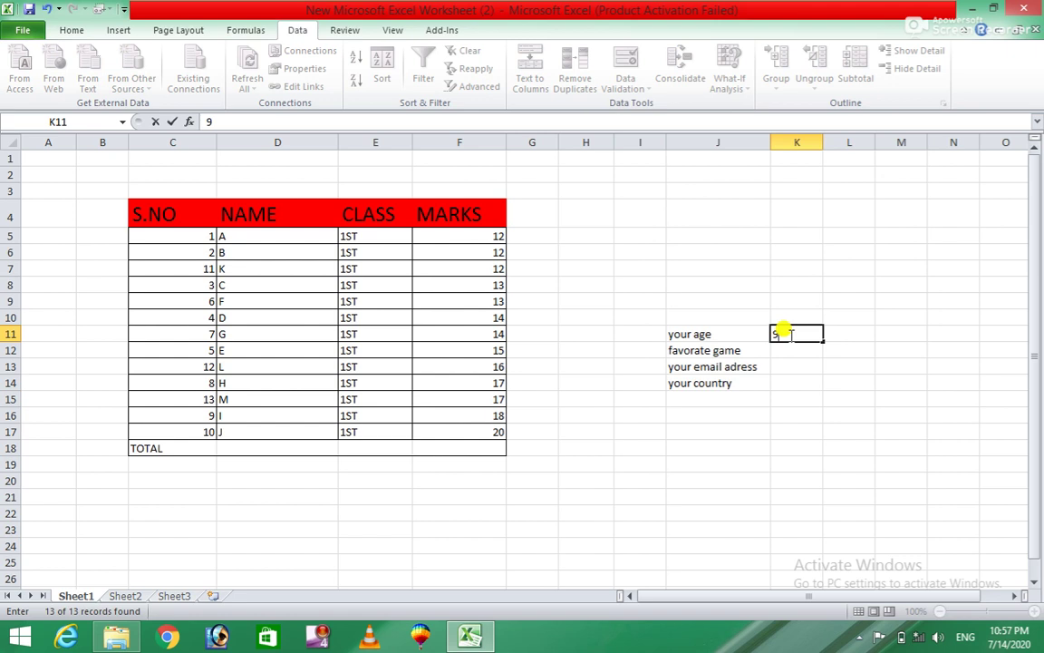
{"action": "key", "text": "Return"}
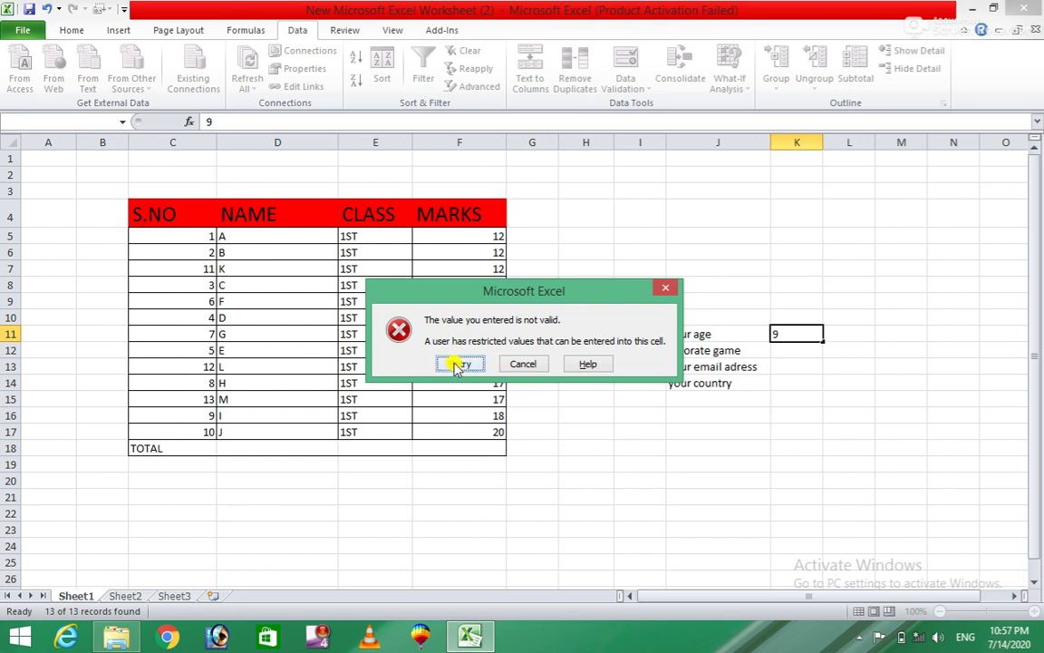
{"action": "left_click", "coordinate": [458, 364]}
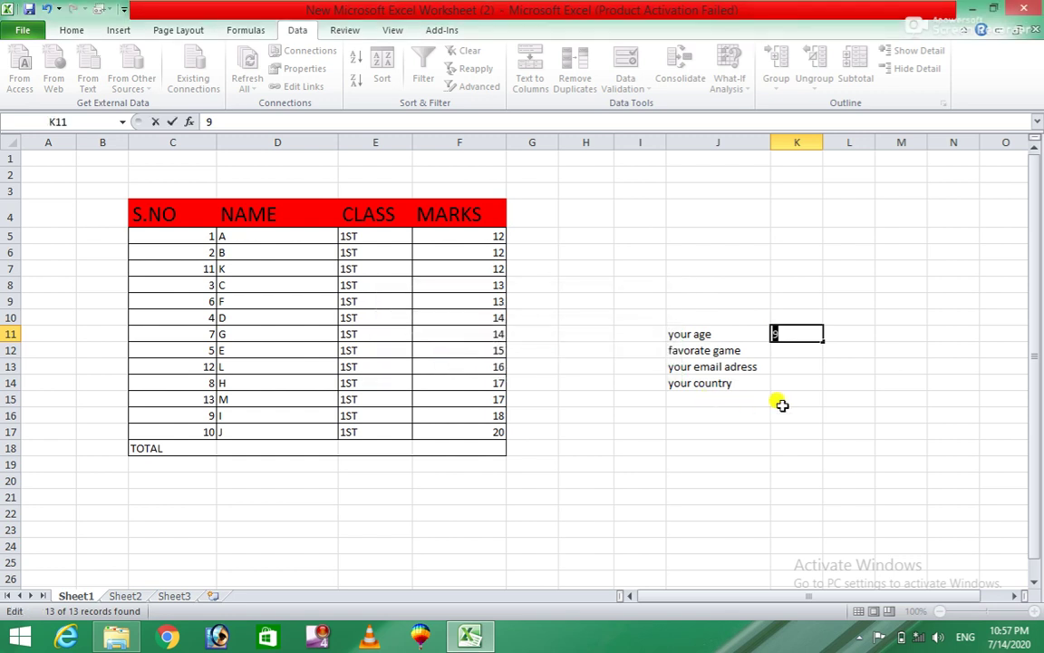
{"action": "key", "text": "BackSpace"}
{"action": "type", "text": "8"}
{"action": "key", "text": "Return"}
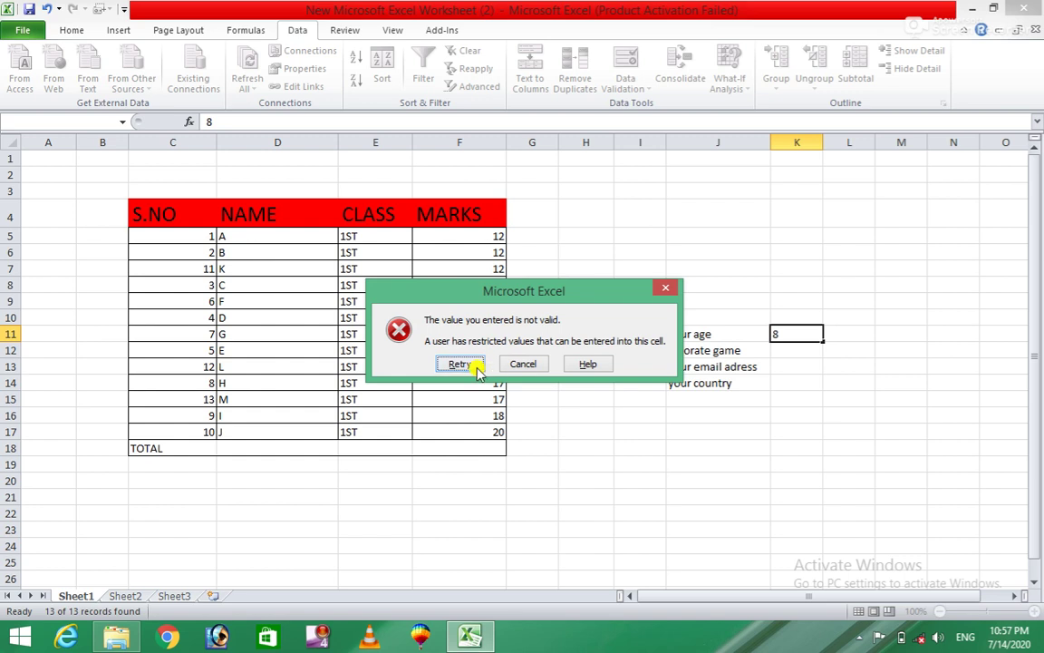
{"action": "left_click", "coordinate": [475, 366]}
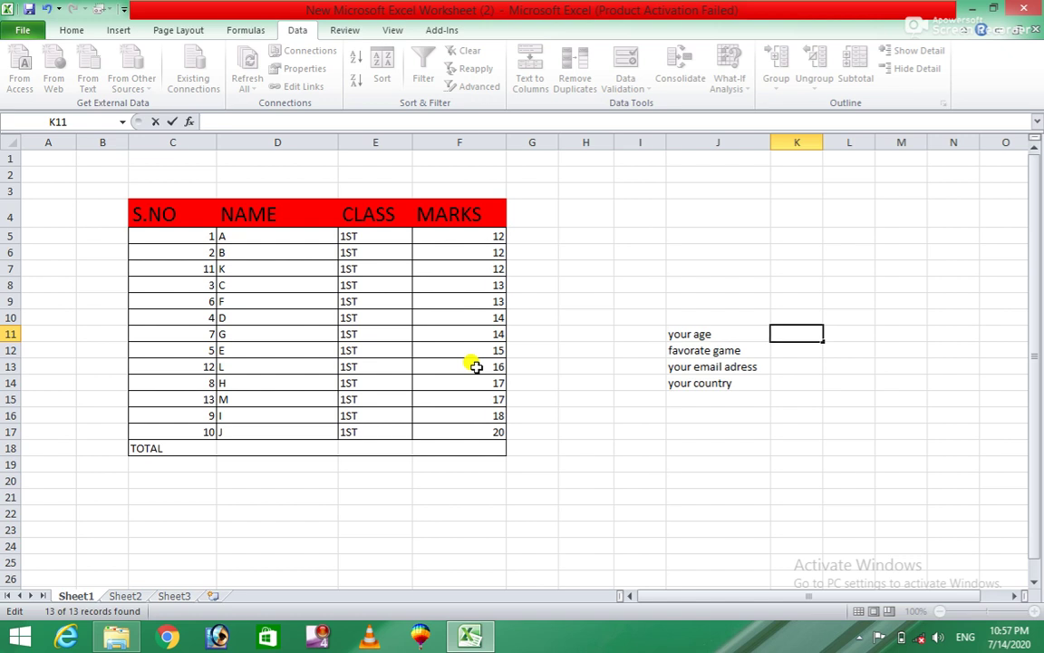
{"action": "type", "text": "1"}
{"action": "type", "text": "5"}
{"action": "key", "text": "Return"}
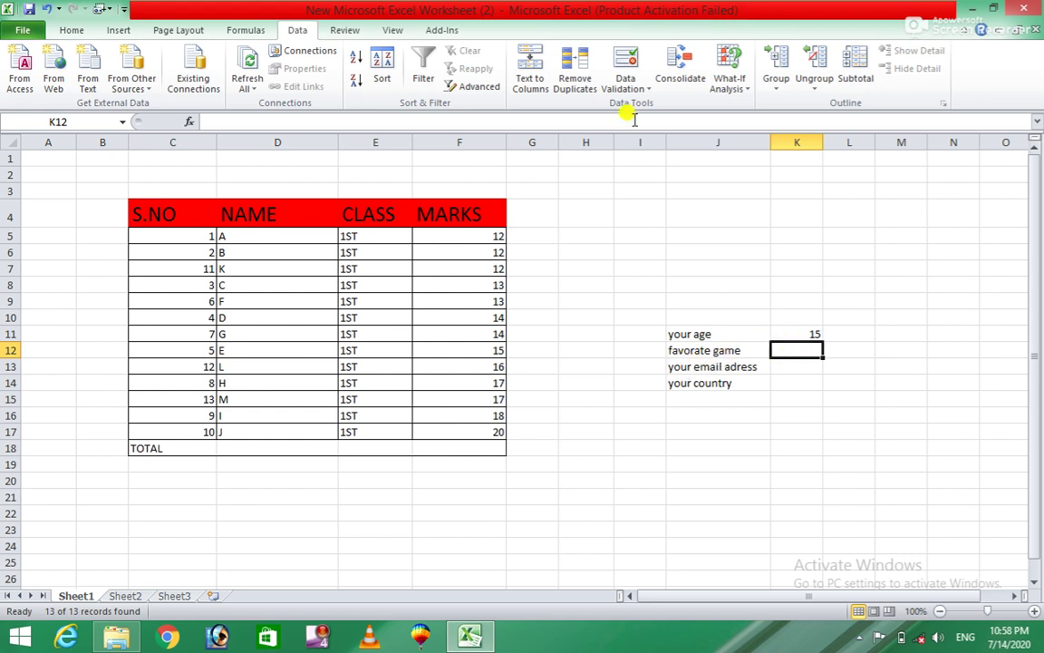
Step: Give K12 a List validation with source 'cricket, volleyball, hockey, basket ball'
{"action": "left_click", "coordinate": [645, 87]}
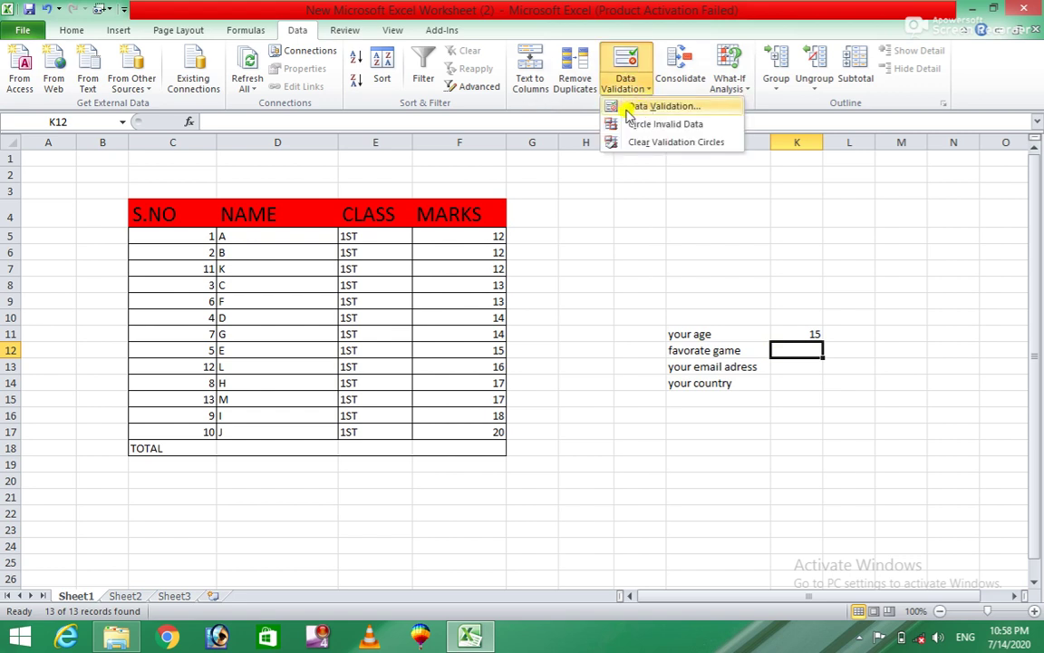
{"action": "left_click", "coordinate": [657, 108]}
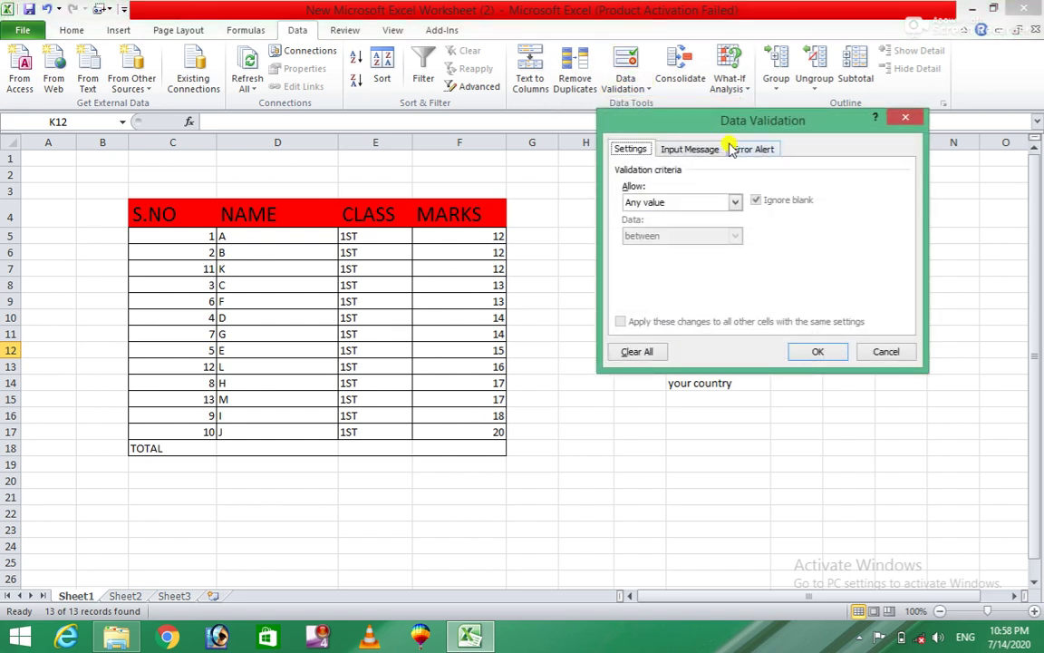
{"action": "left_click", "coordinate": [736, 201]}
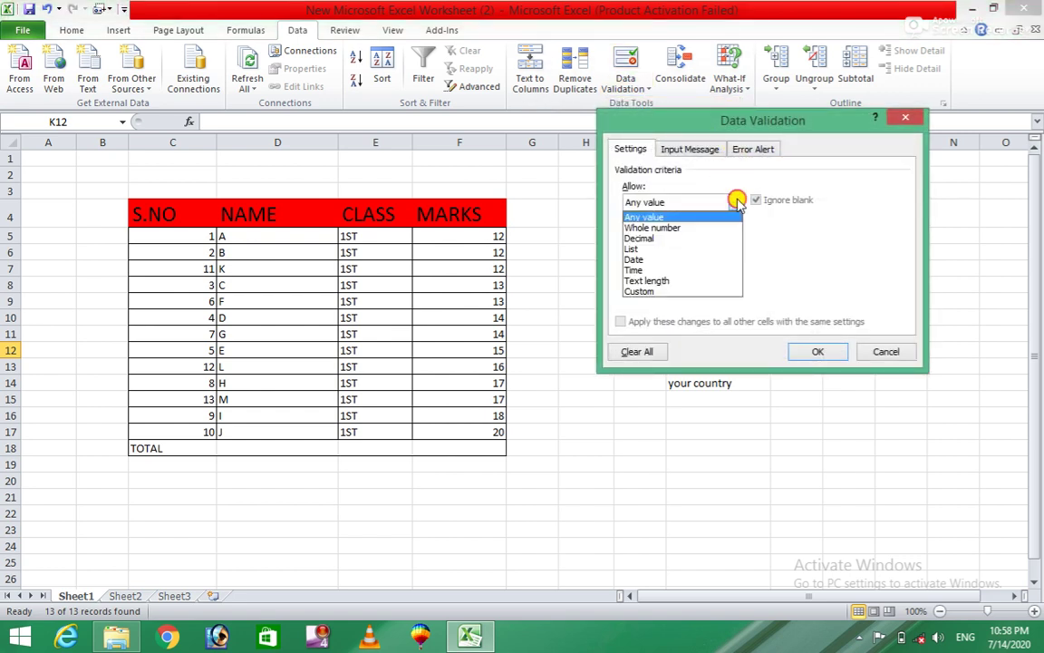
{"action": "left_click", "coordinate": [636, 249]}
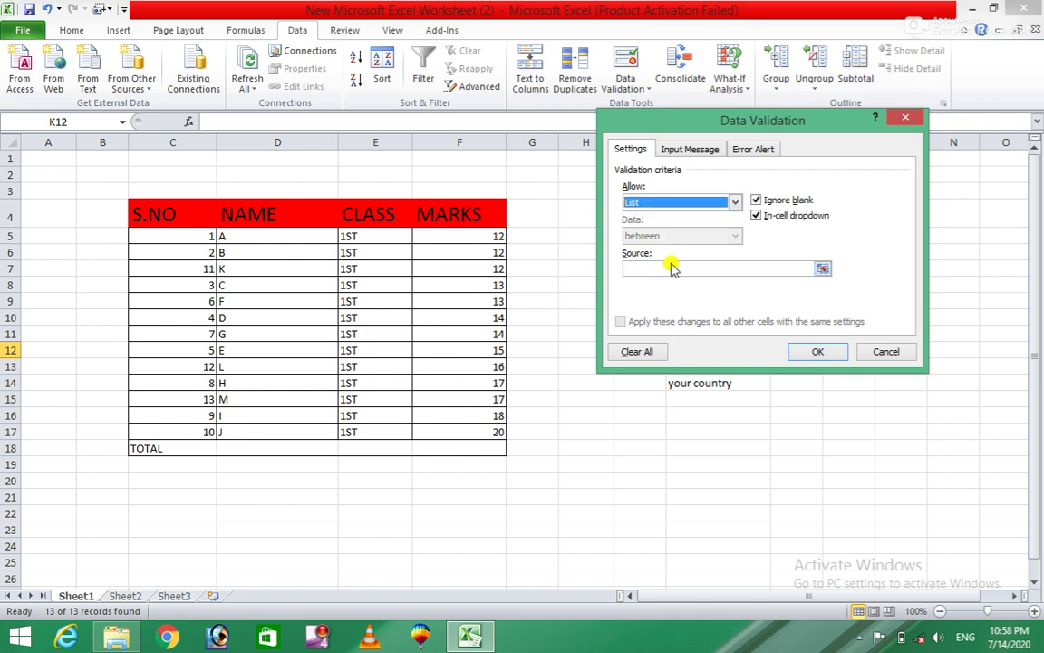
{"action": "left_click", "coordinate": [661, 268]}
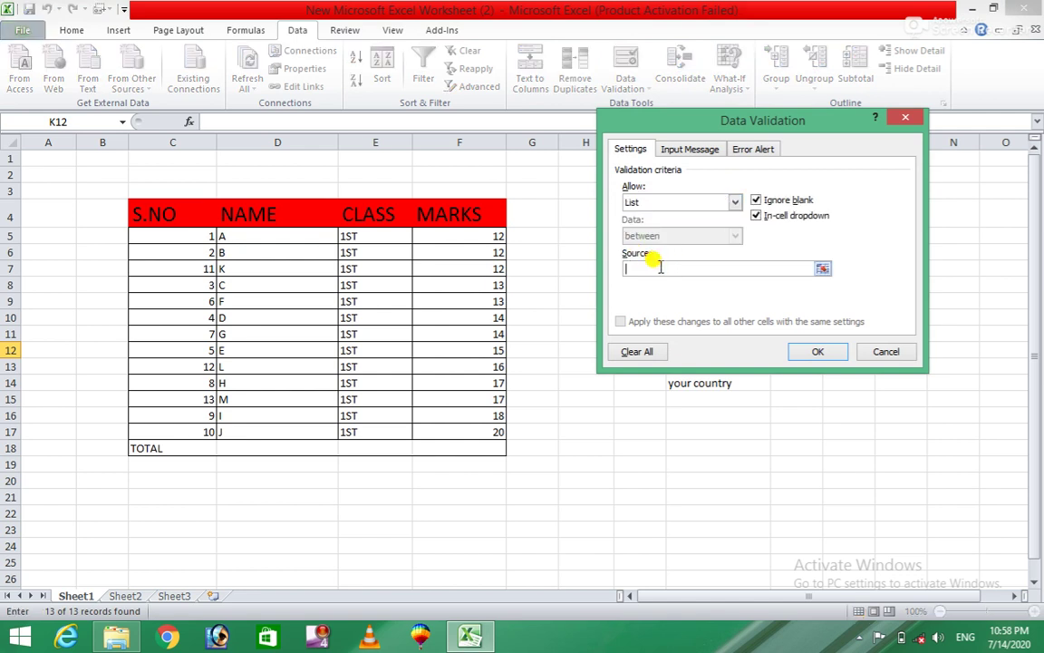
{"action": "type", "text": "crik"}
{"action": "key", "text": "BackSpace"}
{"action": "type", "text": "cket"}
{"action": "key", "text": "BackSpace"}
{"action": "key", "text": "BackSpace"}
{"action": "key", "text": "BackSpace"}
{"action": "key", "text": "BackSpace"}
{"action": "type", "text": "cket,"}
{"action": "type", "text": " volle"}
{"action": "type", "text": "yball"}
{"action": "type", "text": ", "}
{"action": "type", "text": "ho"}
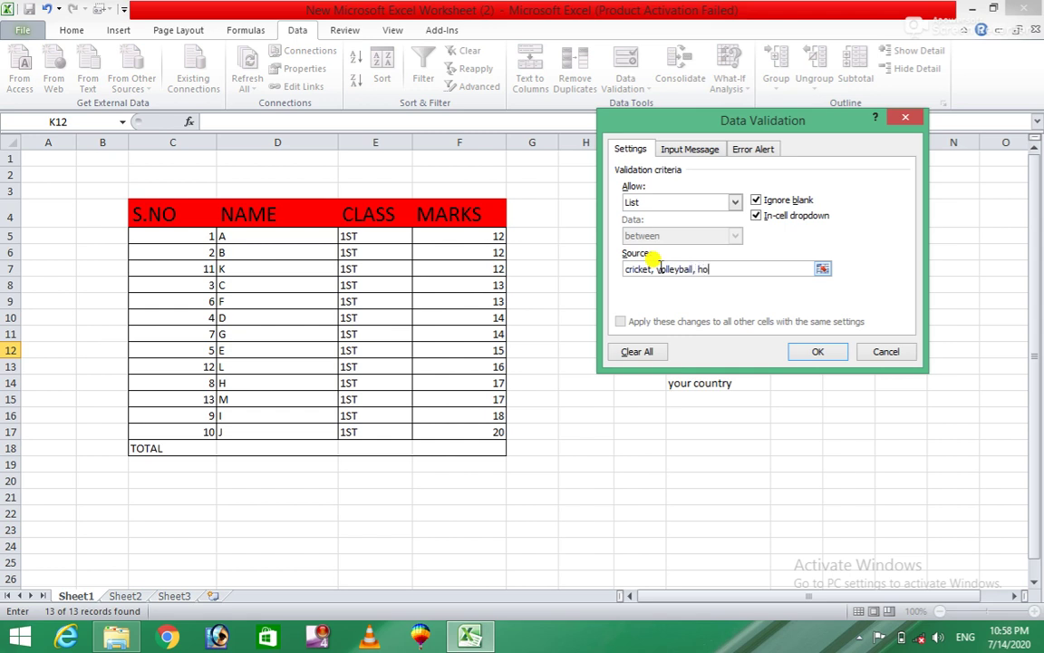
{"action": "type", "text": "ckey"}
{"action": "type", "text": ","}
{"action": "type", "text": "ba"}
{"action": "type", "text": "sket "}
{"action": "type", "text": "ball"}
{"action": "left_click", "coordinate": [817, 351]}
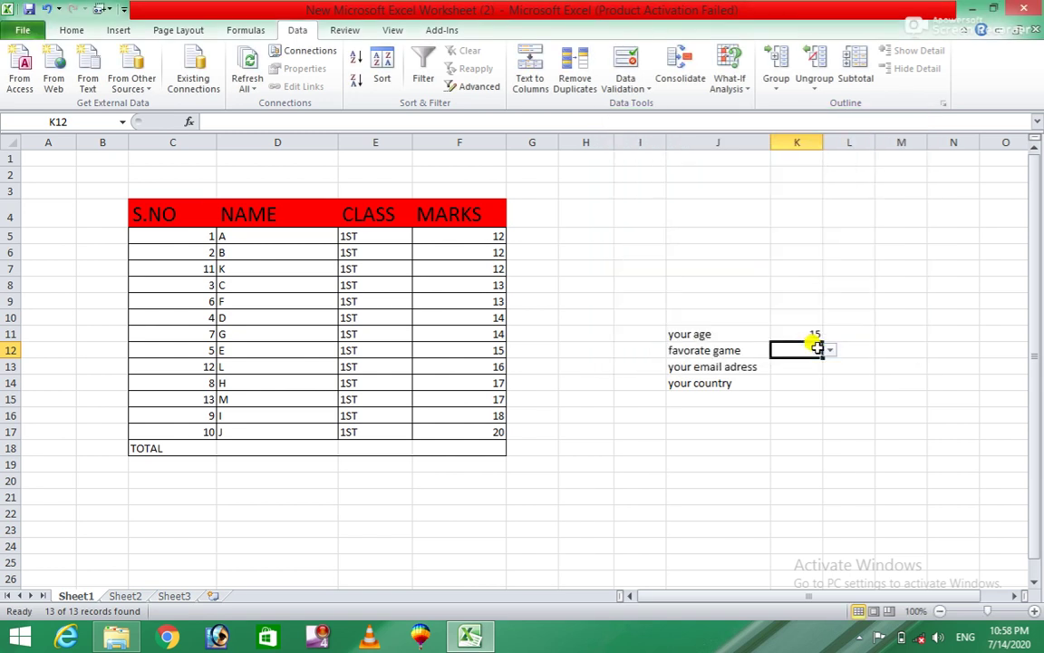
Step: Pick cricket from K12's game dropdown as the favourite game
{"action": "left_click", "coordinate": [917, 332]}
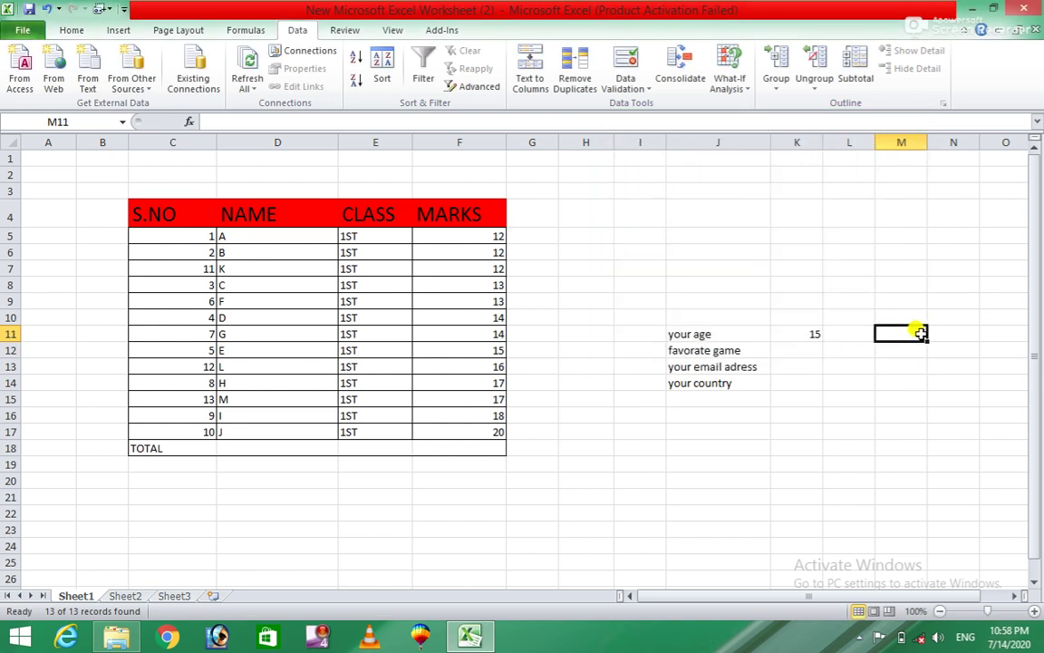
{"action": "left_click", "coordinate": [813, 350]}
{"action": "left_click", "coordinate": [831, 352]}
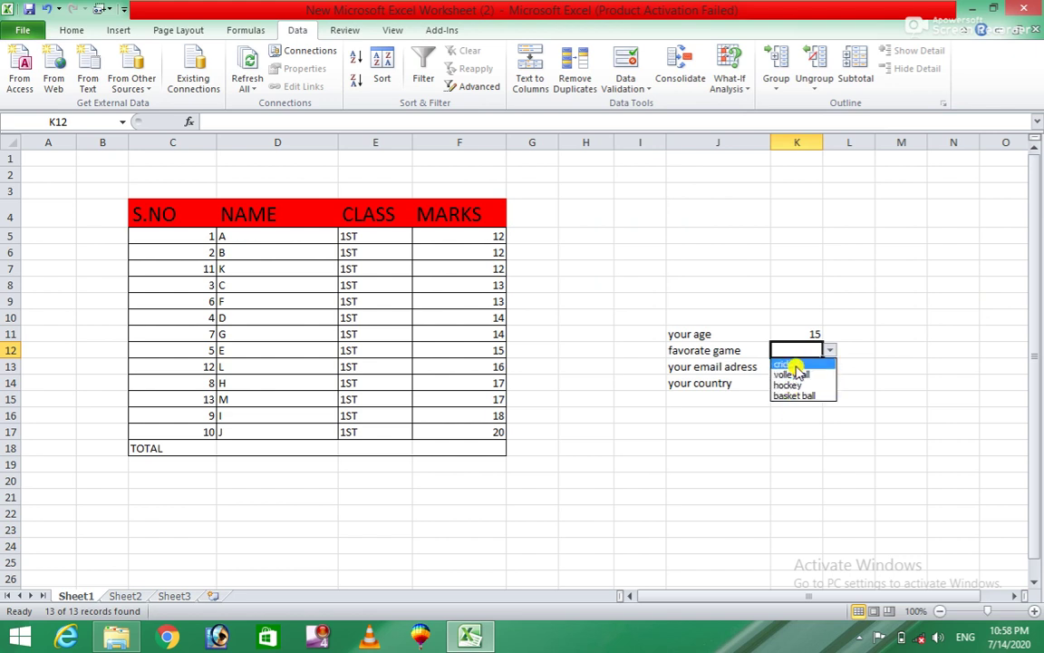
{"action": "left_click", "coordinate": [795, 364]}
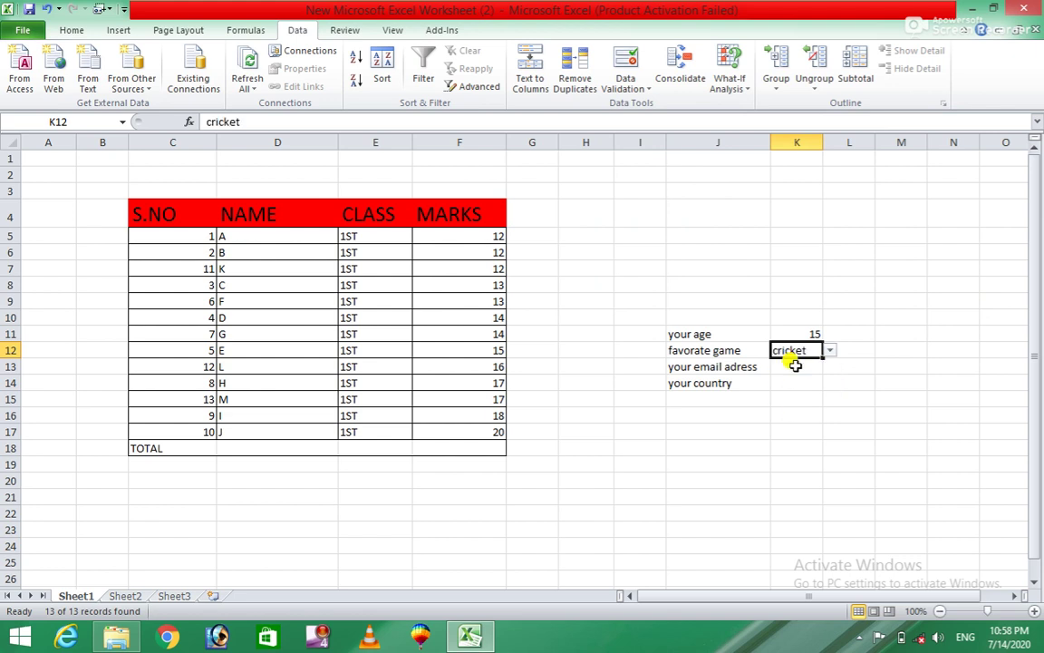
Step: Enter the off-list text 'dfjdjf' in K12, confirm Excel rejects it, then clear the cell
{"action": "left_click", "coordinate": [907, 355]}
{"action": "left_click", "coordinate": [798, 350]}
{"action": "key", "text": "BackSpace"}
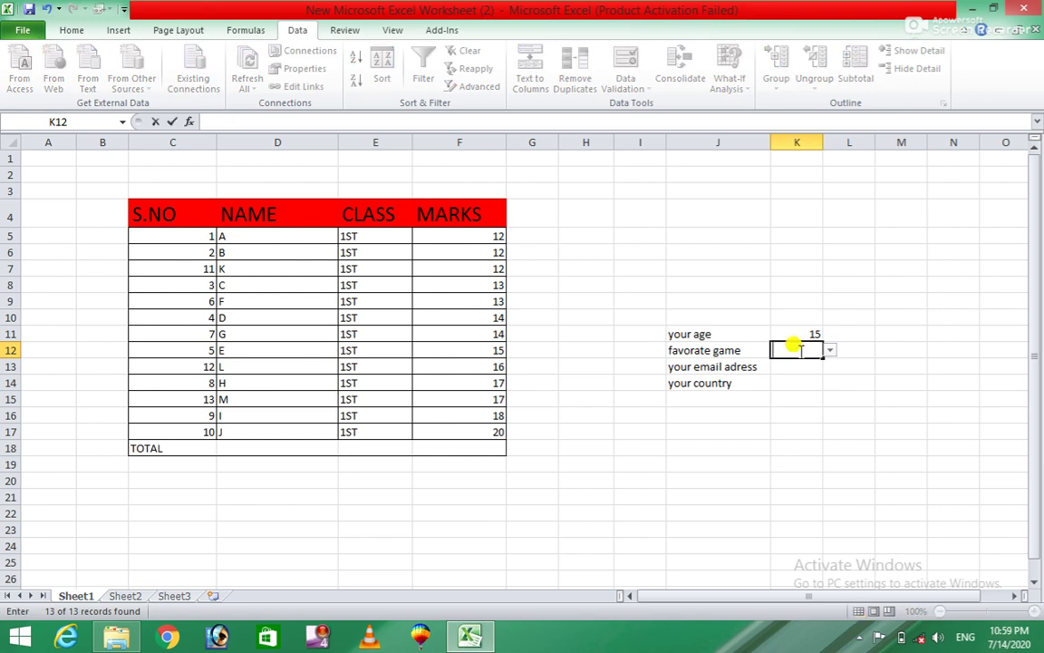
{"action": "type", "text": "dfjdjf"}
{"action": "key", "text": "Return"}
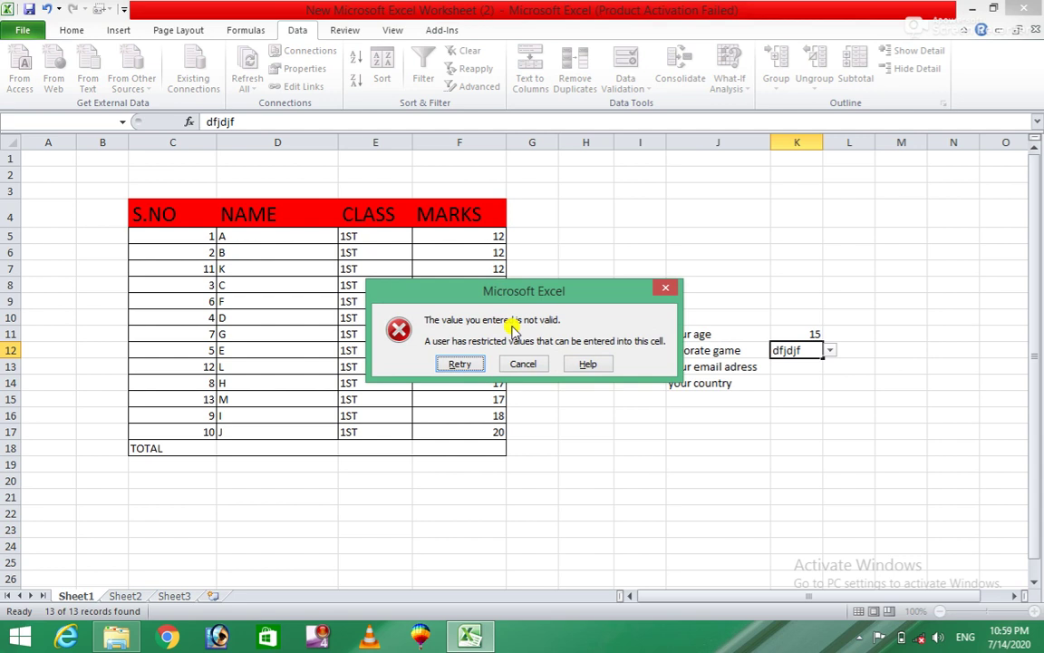
{"action": "left_click", "coordinate": [463, 362]}
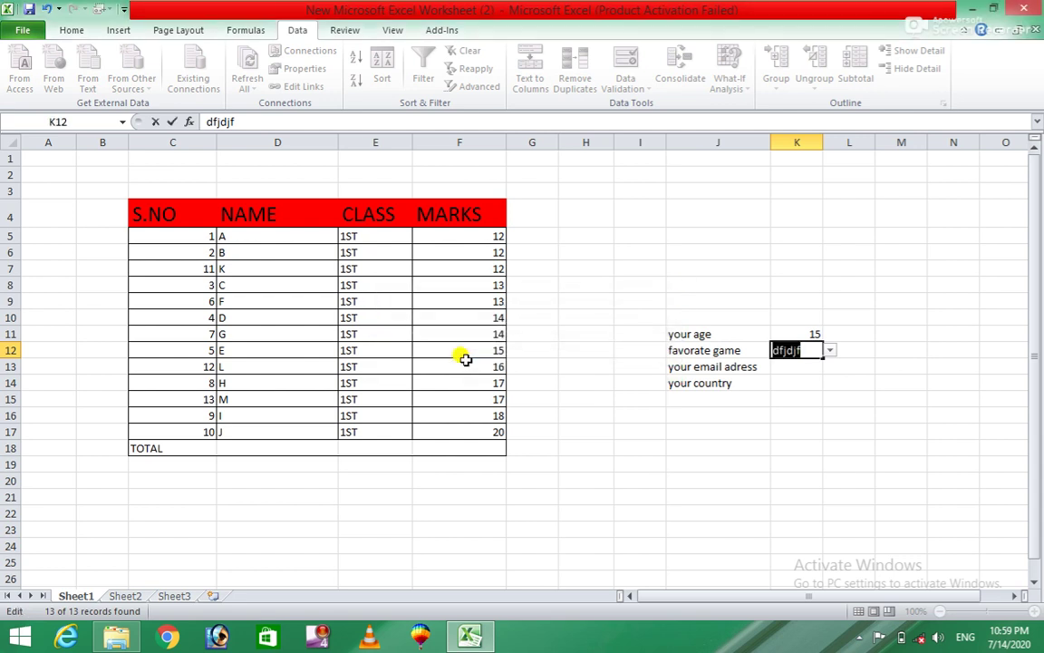
{"action": "key", "text": "BackSpace"}
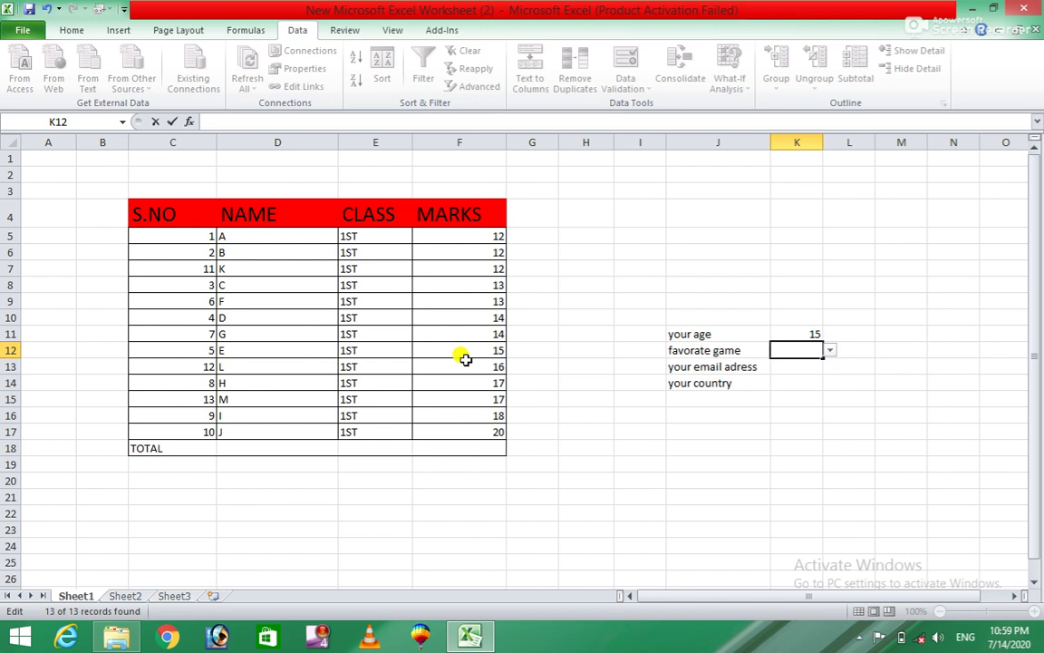
Step: Pick cricket from K12's game dropdown list
{"action": "left_click", "coordinate": [830, 351]}
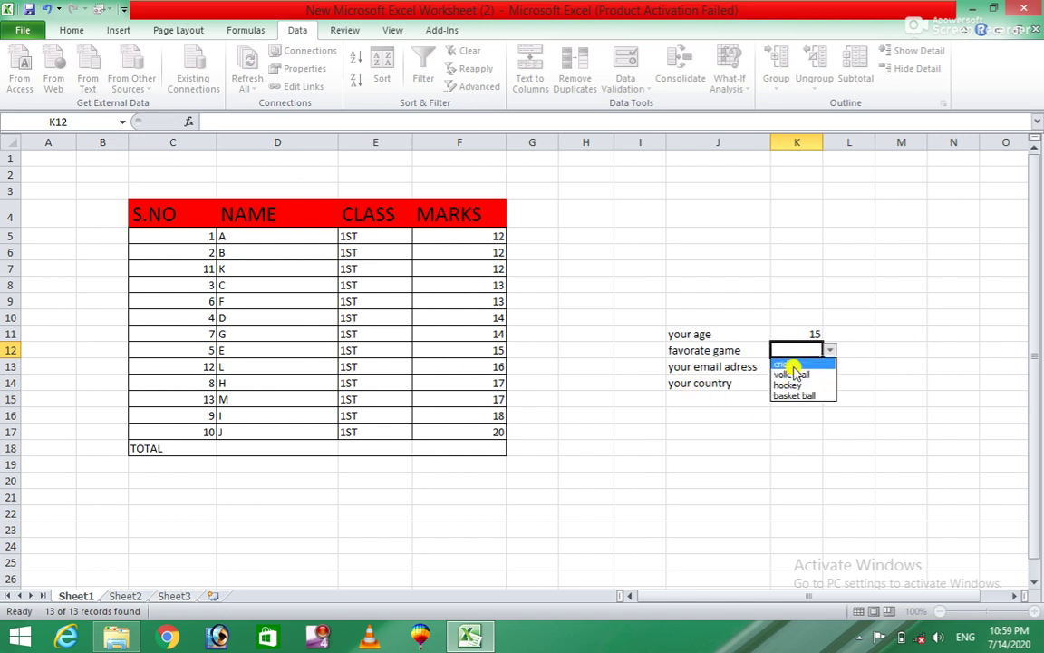
{"action": "left_click", "coordinate": [792, 364]}
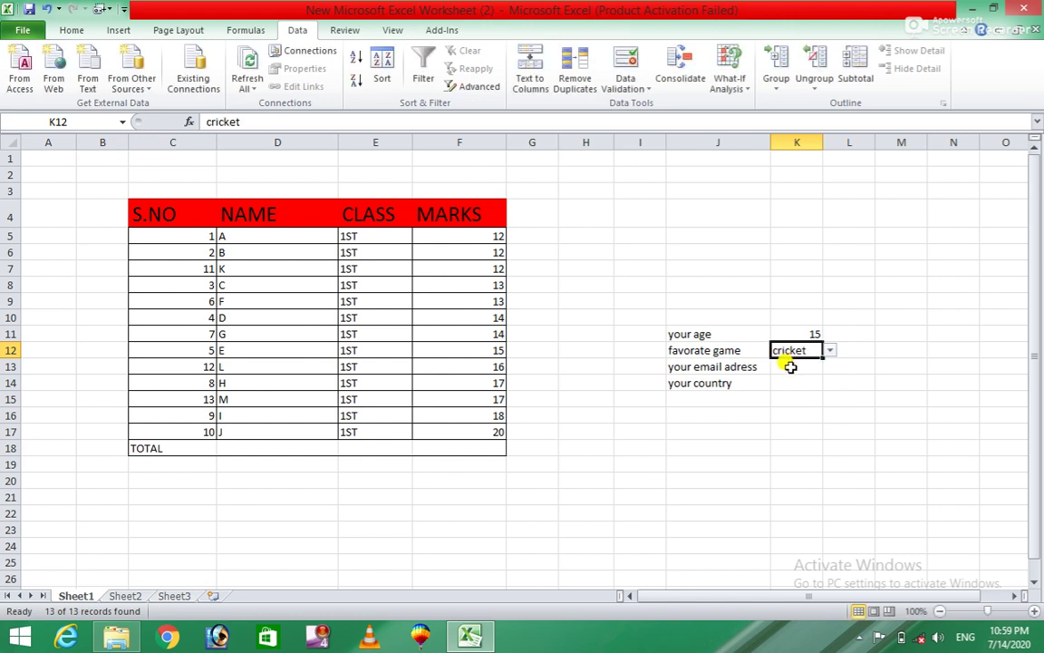
{"action": "left_click", "coordinate": [793, 365]}
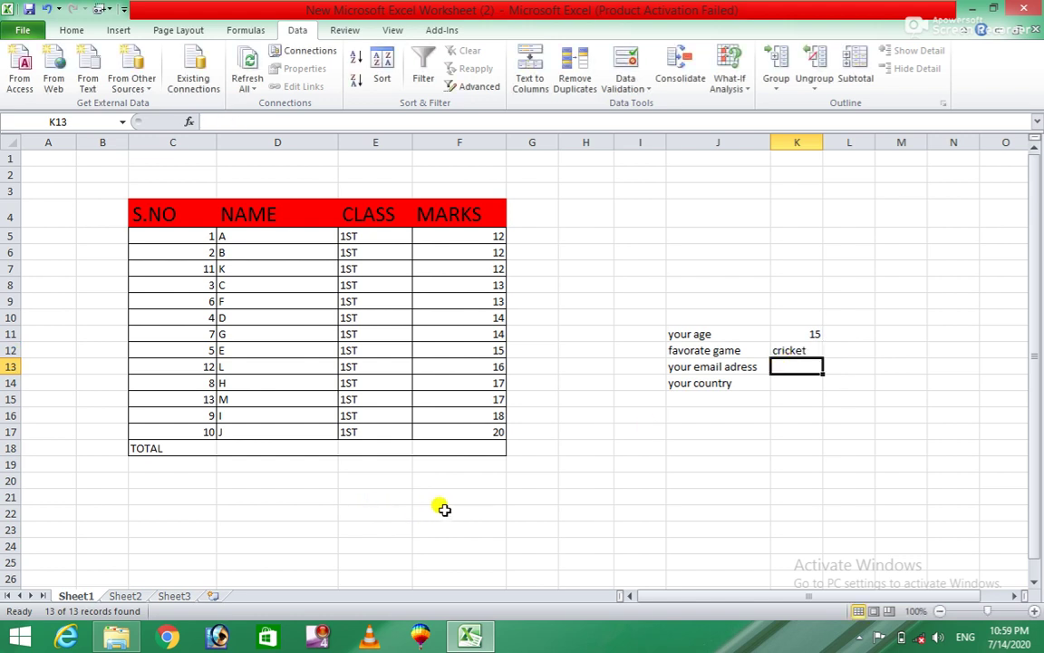
Step: Enter yes in E22 and no in E23 below the student table
{"action": "left_click", "coordinate": [362, 516]}
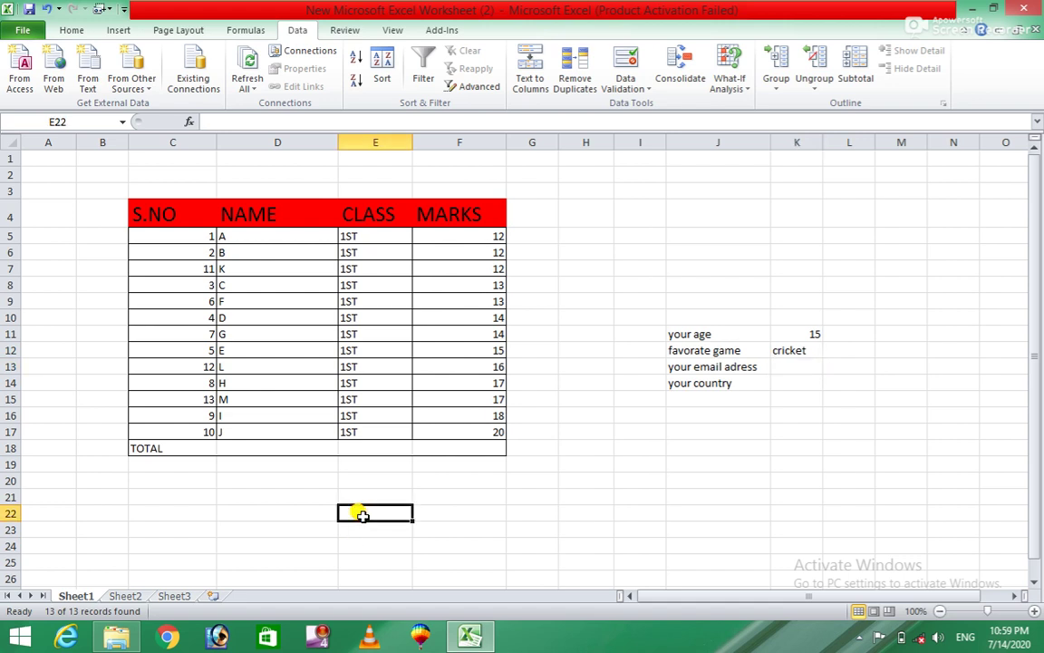
{"action": "type", "text": "yes"}
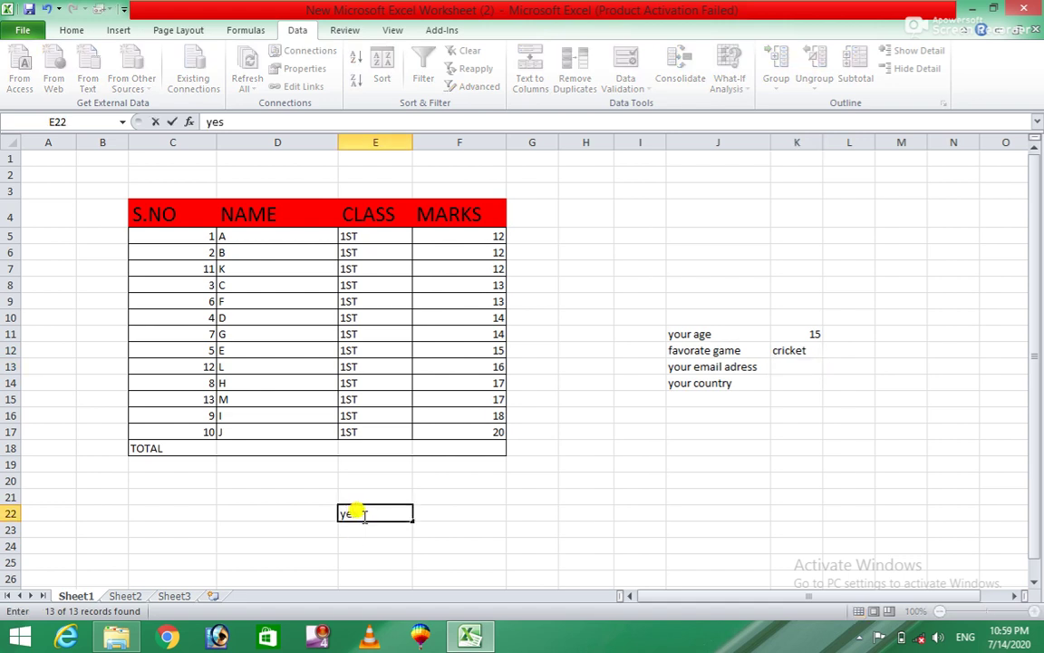
{"action": "key", "text": "Return"}
{"action": "type", "text": "no"}
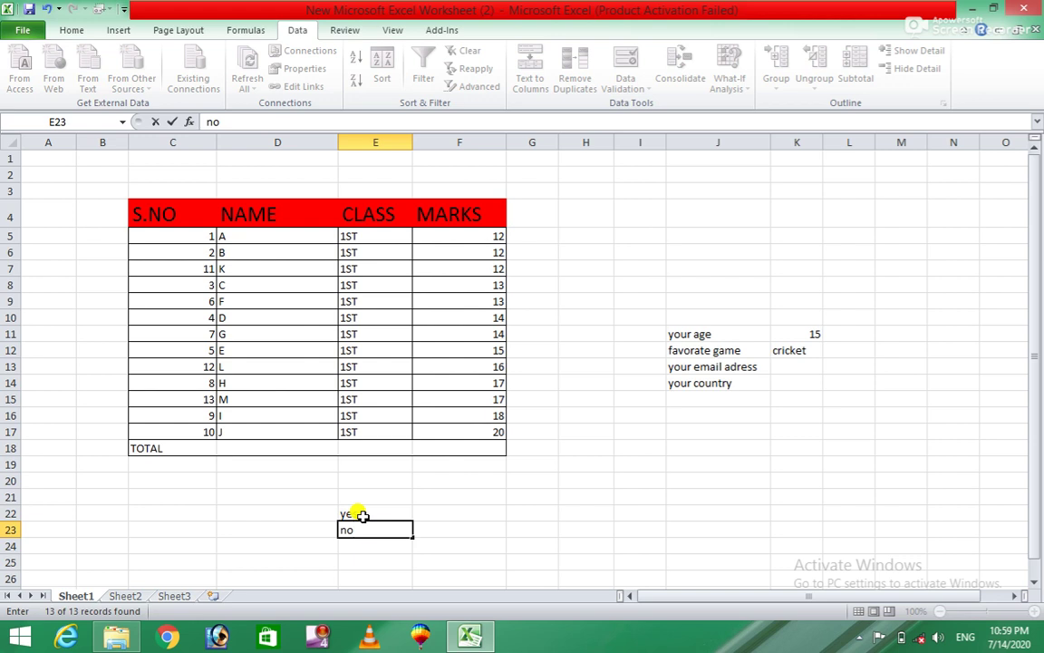
{"action": "left_click", "coordinate": [560, 529]}
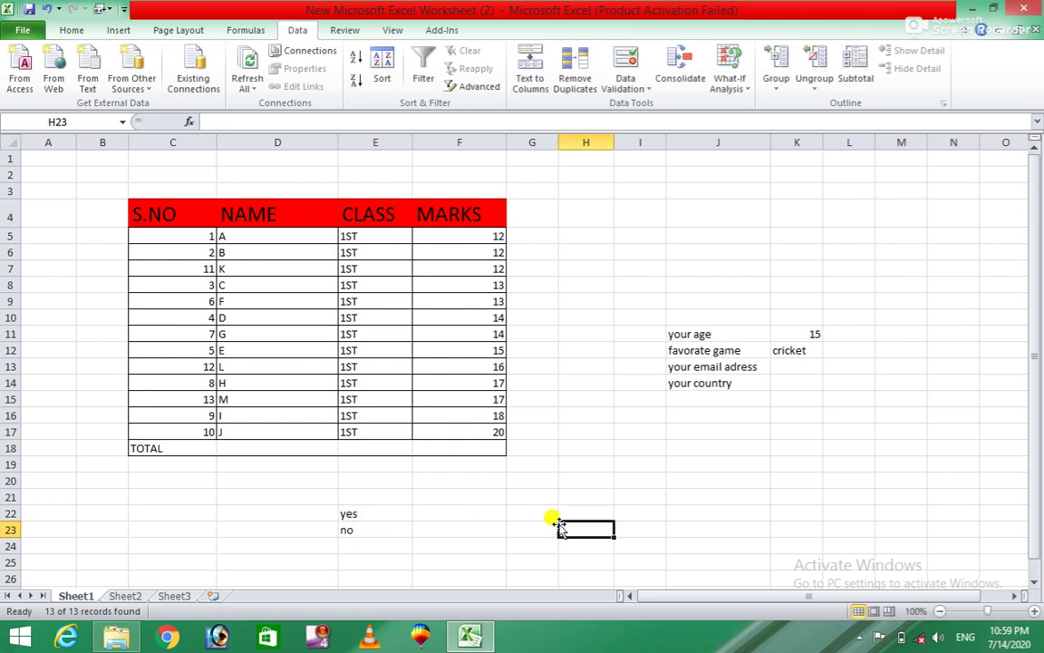
{"action": "left_click", "coordinate": [799, 367]}
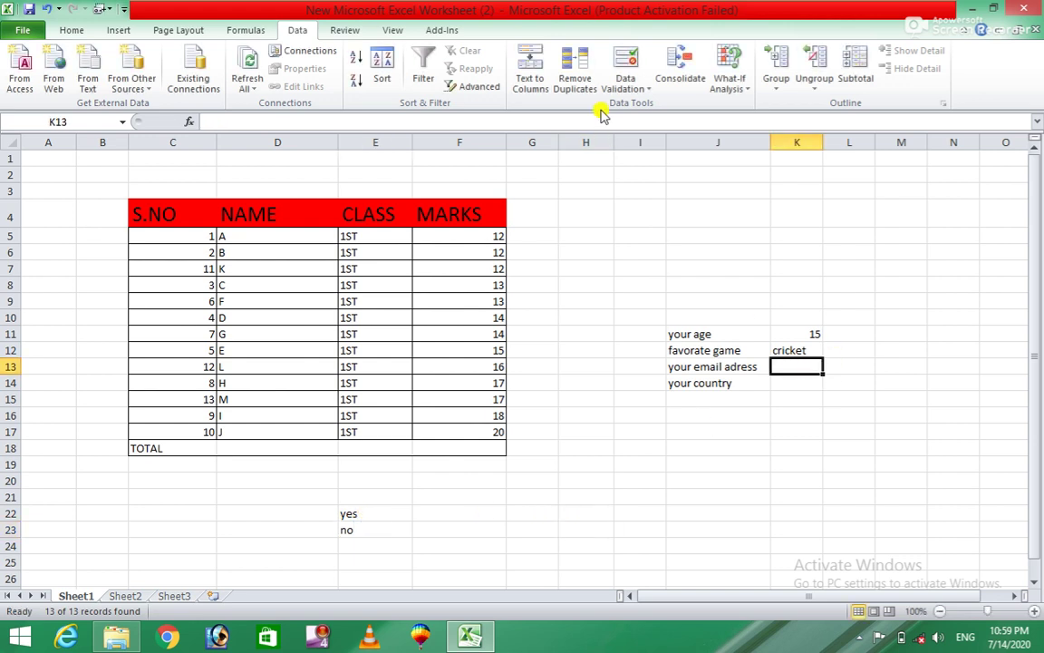
Step: Give K13 a List data validation rule with source =$E$22:$E$23
{"action": "left_click", "coordinate": [635, 86]}
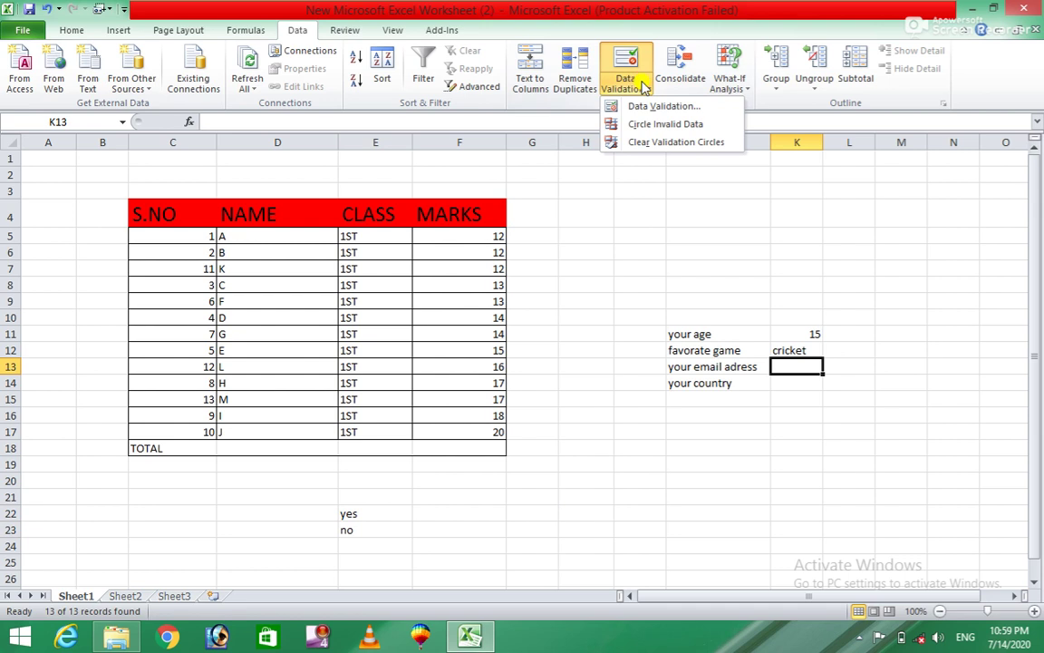
{"action": "left_click", "coordinate": [656, 107]}
{"action": "left_click", "coordinate": [736, 203]}
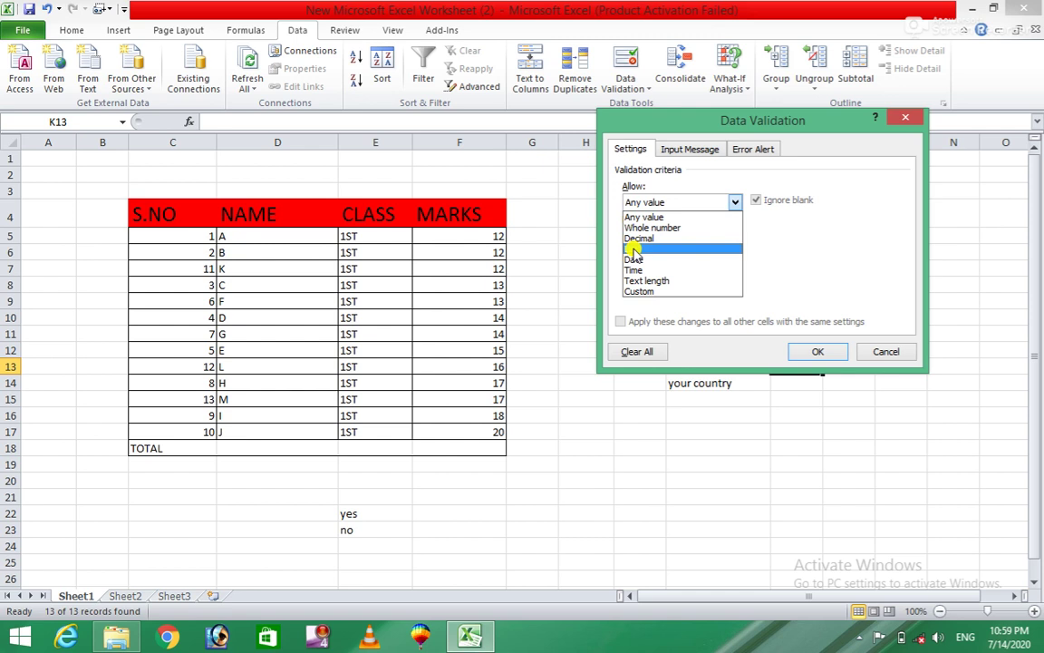
{"action": "left_click", "coordinate": [634, 250]}
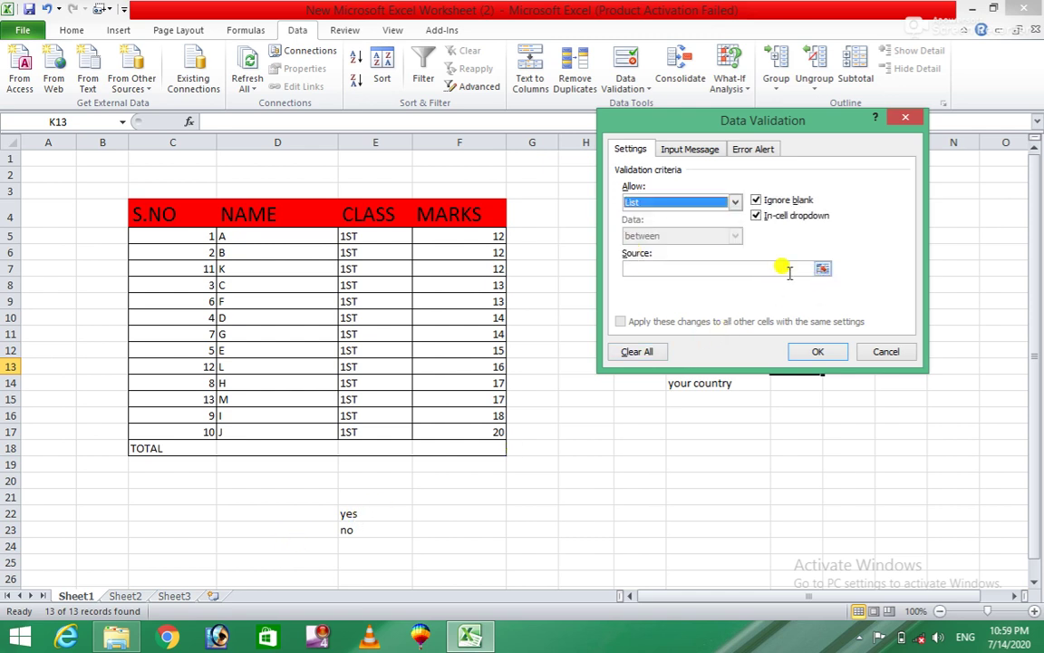
{"action": "left_click", "coordinate": [823, 269]}
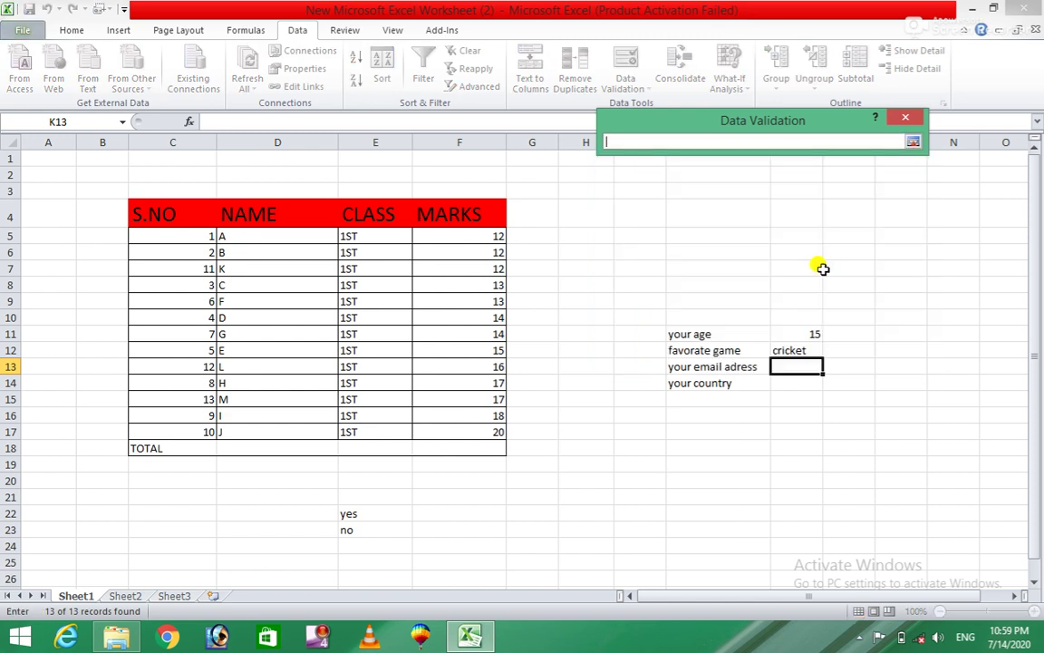
{"action": "left_click", "coordinate": [344, 514]}
{"action": "left_click_drag", "start_coordinate": [343, 513], "coordinate": [347, 526]}
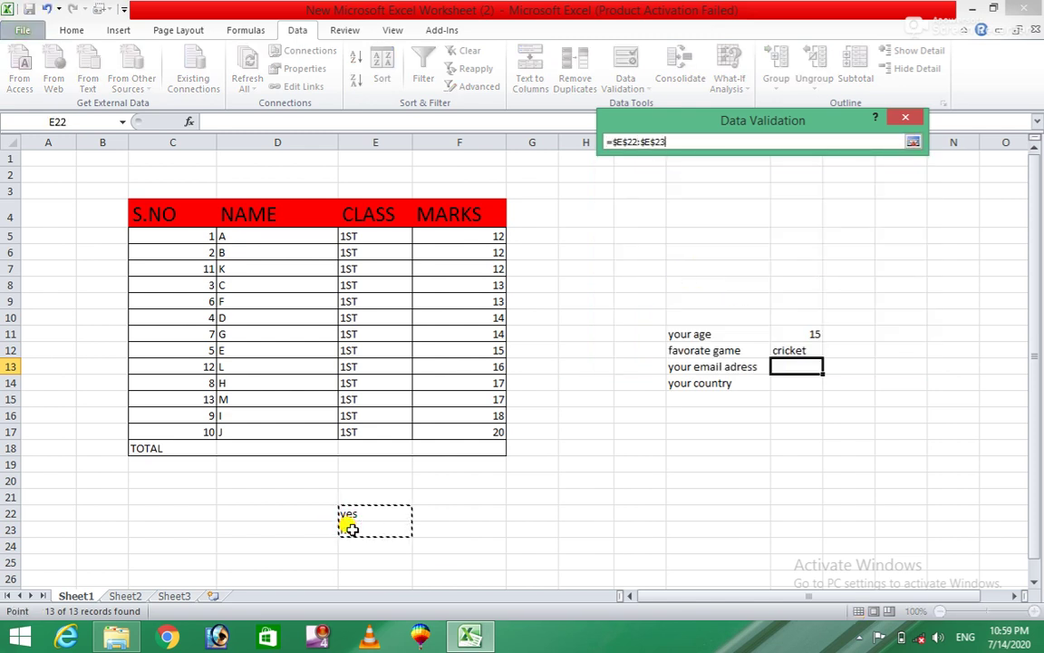
{"action": "left_click", "coordinate": [914, 144]}
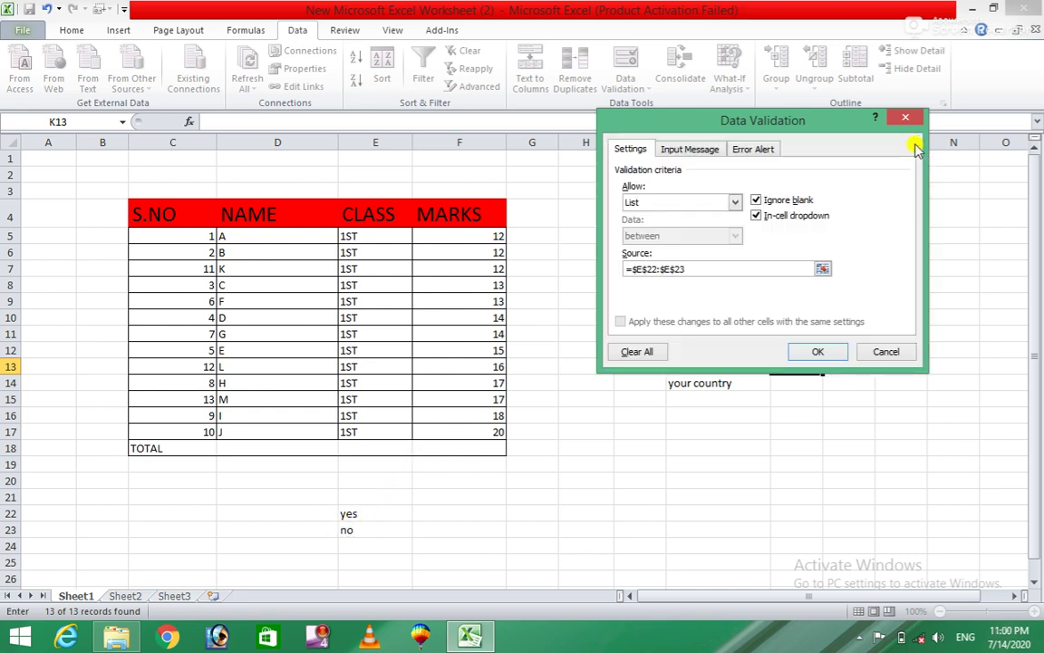
{"action": "left_click", "coordinate": [811, 353]}
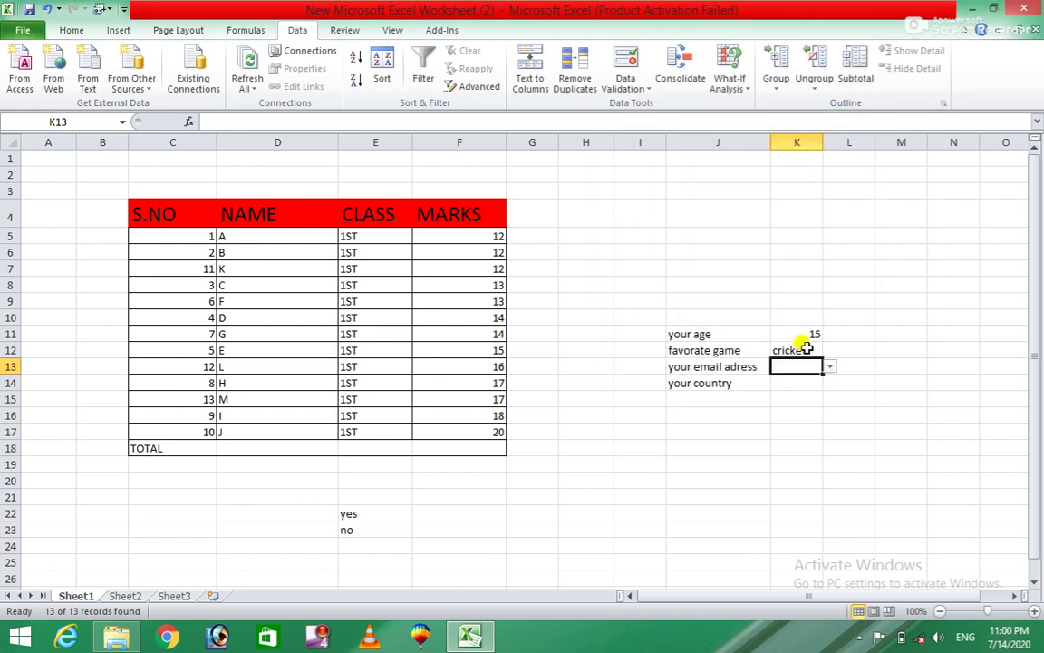
Step: Set K13 to no from its yes/no dropdown, after briefly choosing yes
{"action": "left_click", "coordinate": [922, 368]}
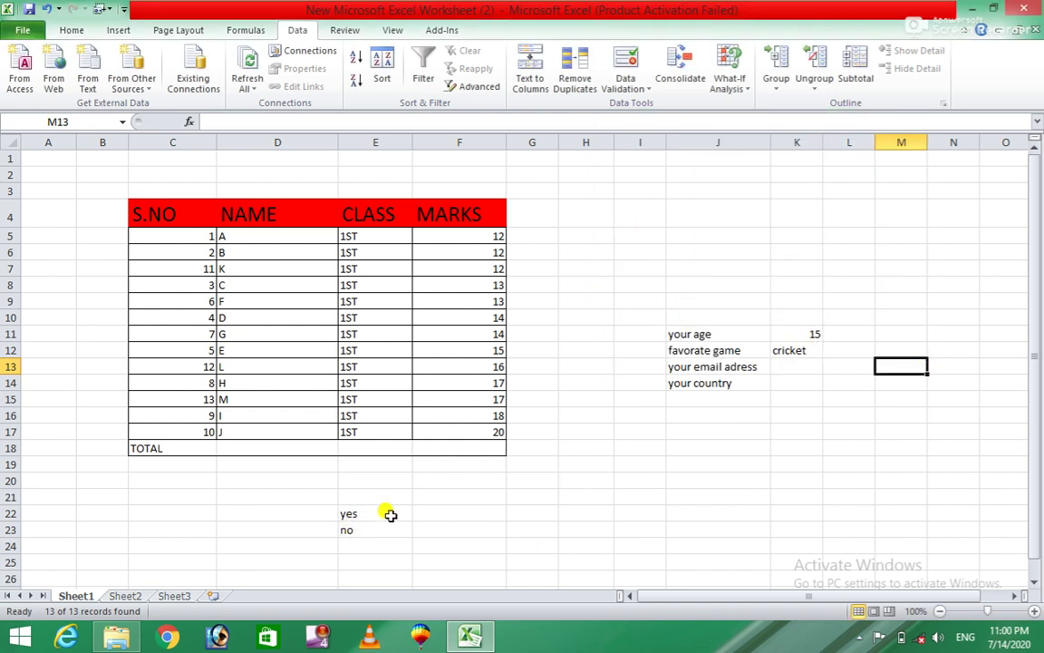
{"action": "left_click", "coordinate": [798, 364]}
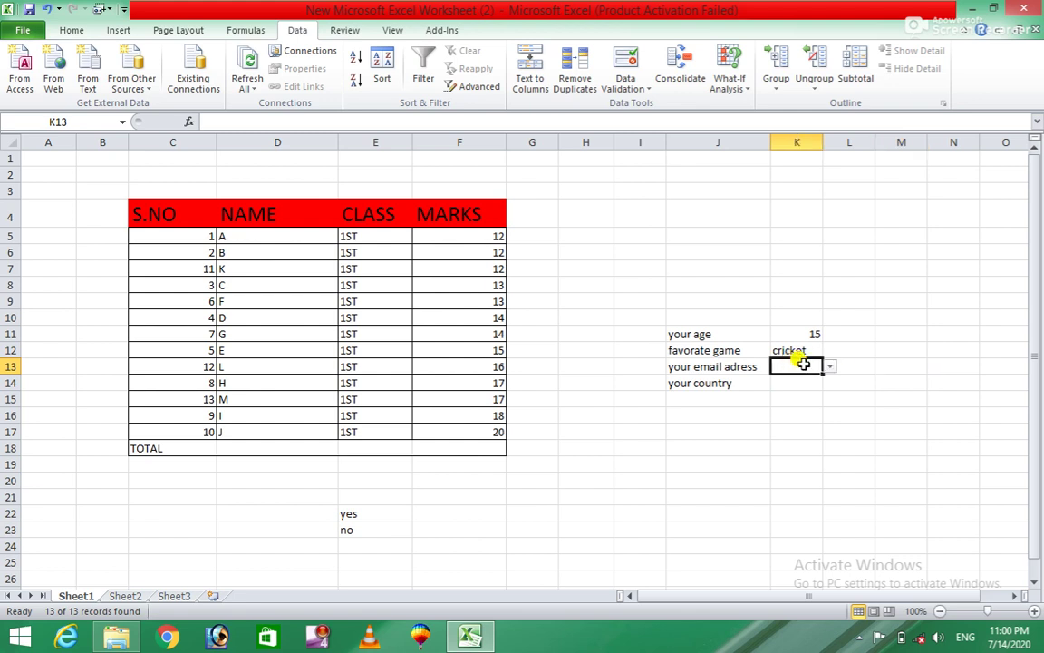
{"action": "left_click", "coordinate": [829, 366]}
{"action": "left_click", "coordinate": [801, 381]}
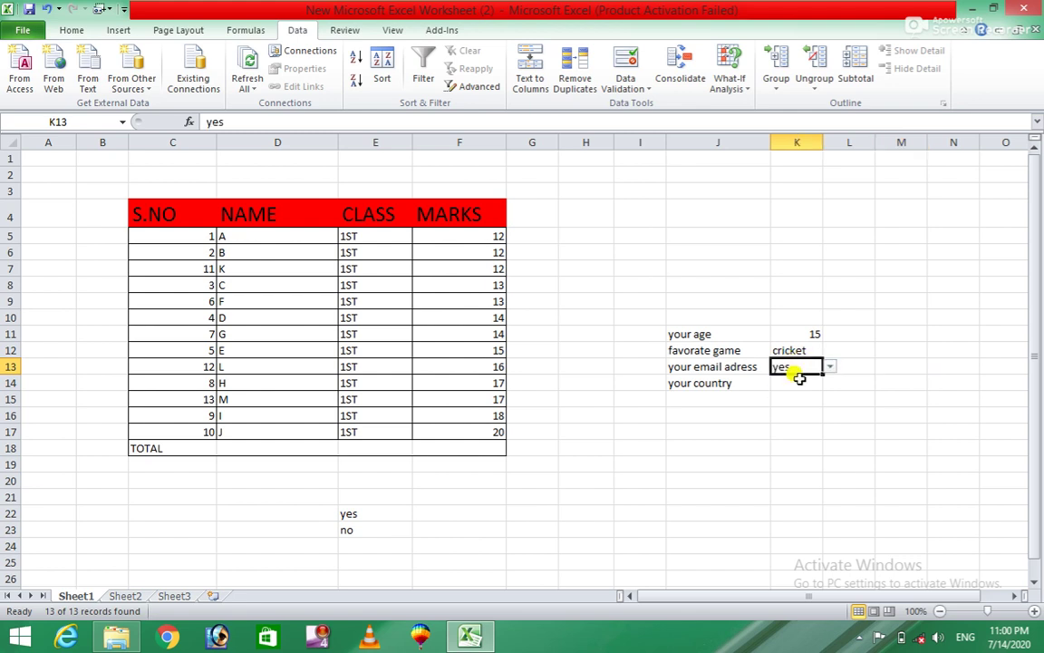
{"action": "left_click", "coordinate": [829, 366]}
{"action": "left_click", "coordinate": [797, 393]}
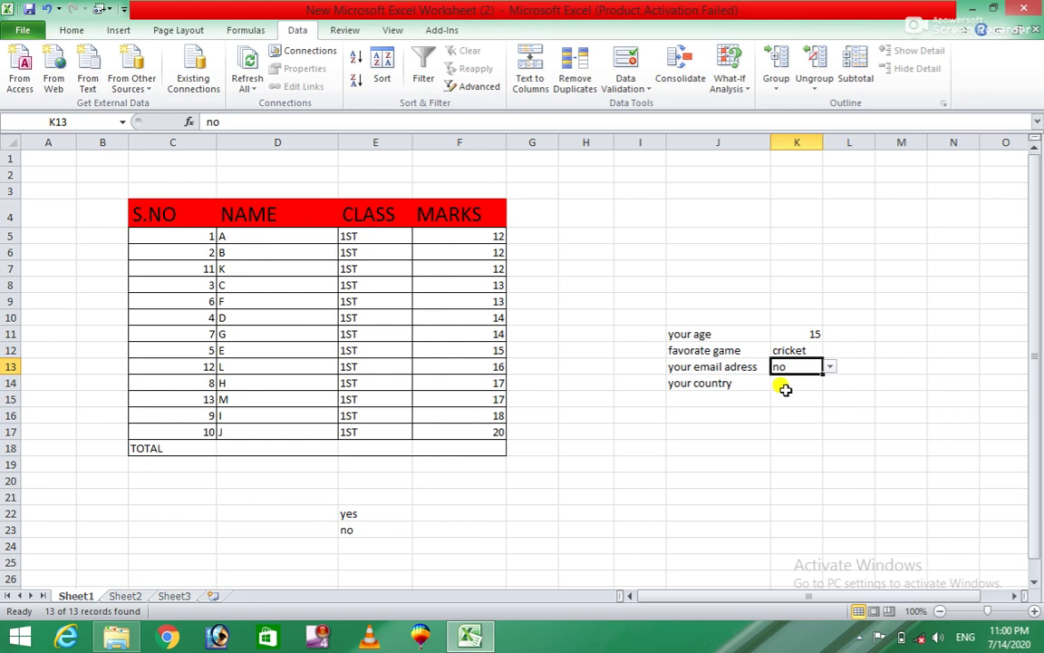
{"action": "left_click", "coordinate": [787, 385]}
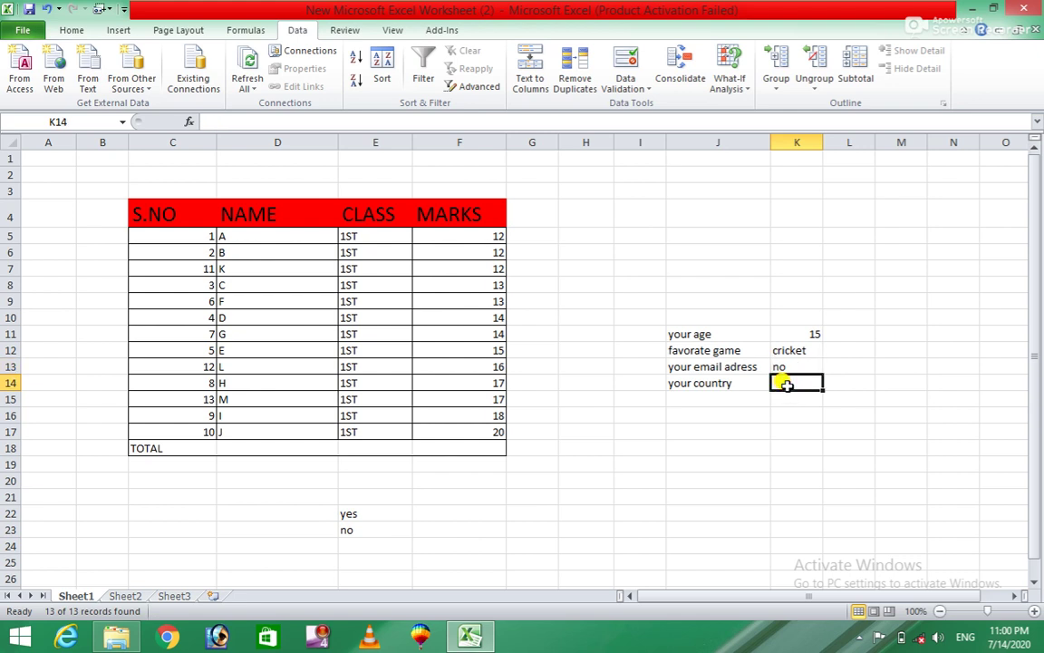
Step: Give K14 a List validation with source paksitan, usa, china, iran, afghanistan, india
{"action": "left_click", "coordinate": [648, 89]}
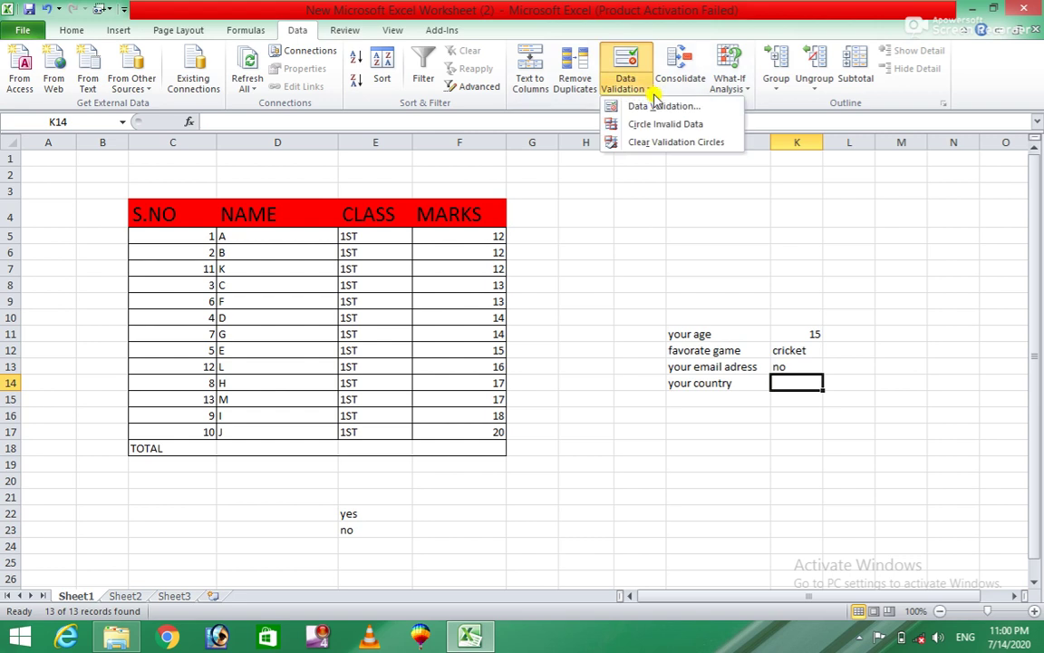
{"action": "left_click", "coordinate": [662, 106]}
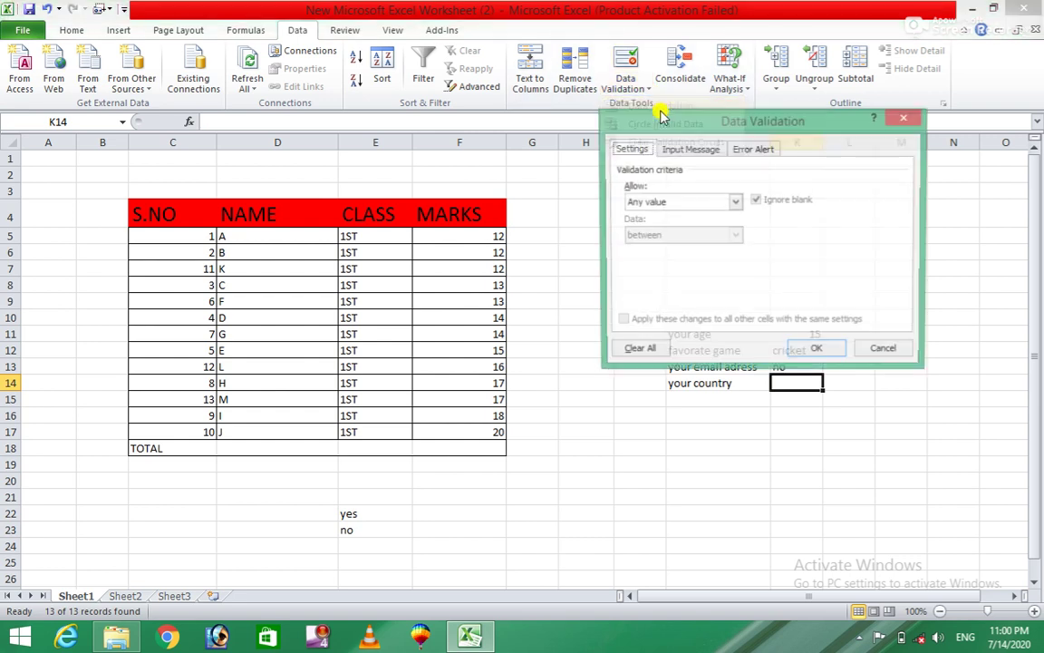
{"action": "left_click", "coordinate": [735, 204]}
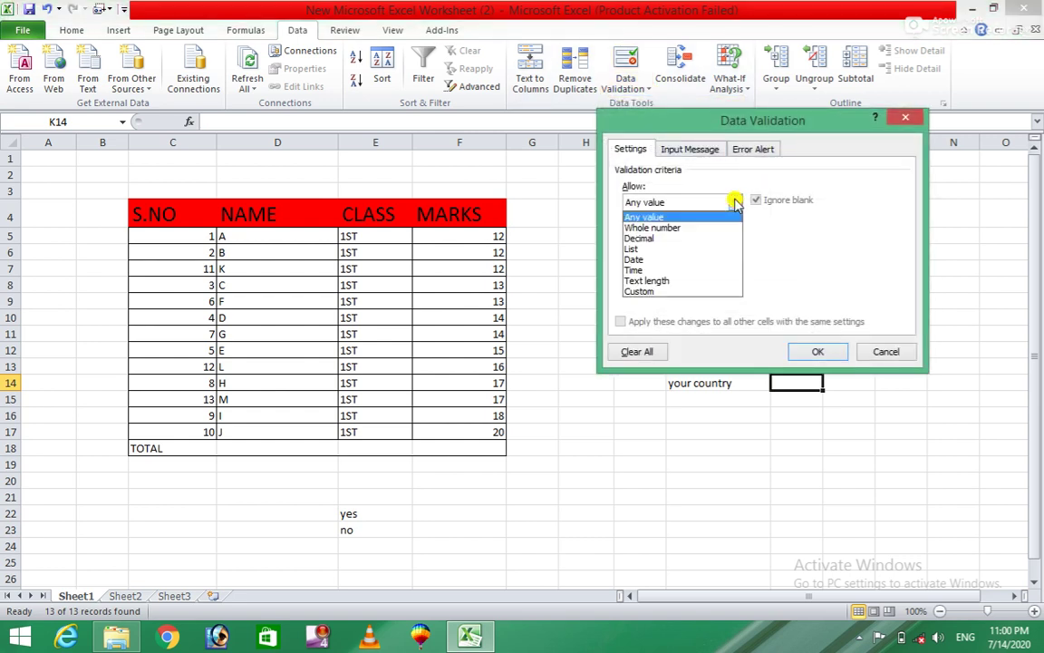
{"action": "left_click", "coordinate": [638, 250]}
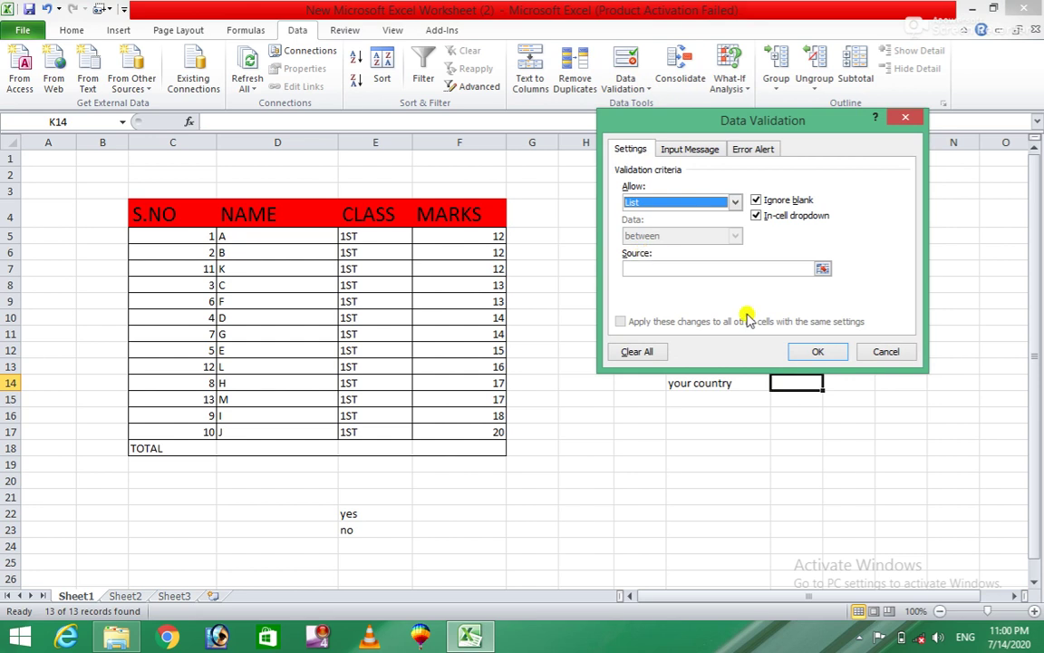
{"action": "left_click", "coordinate": [730, 270]}
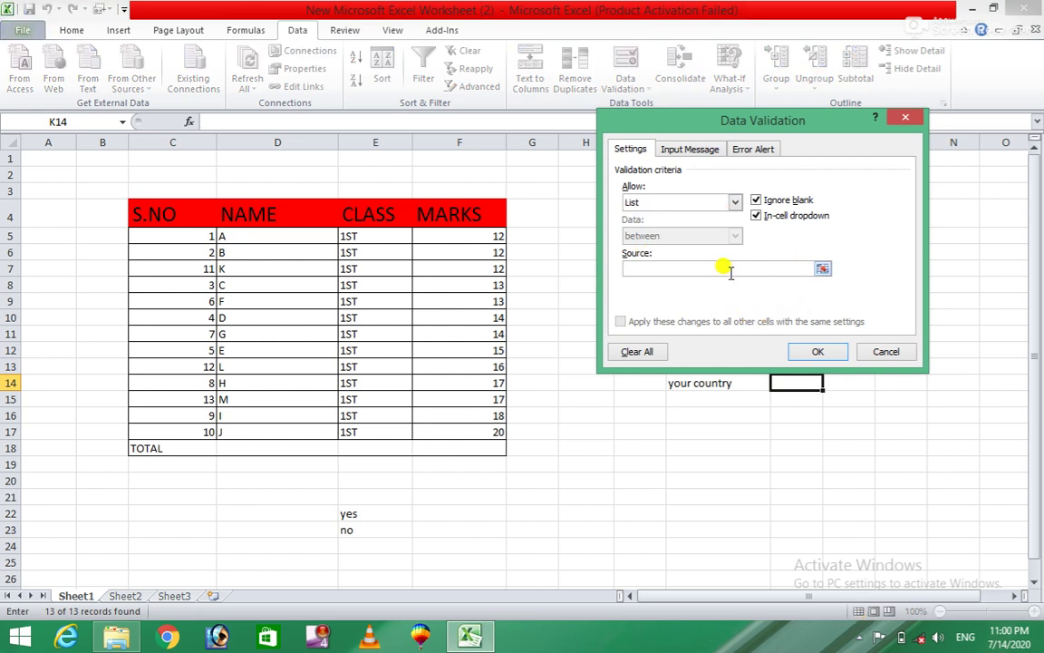
{"action": "type", "text": "paksitan"}
{"action": "type", "text": ","}
{"action": "key", "text": "BackSpace"}
{"action": "type", "text": "us"}
{"action": "type", "text": "a, china"}
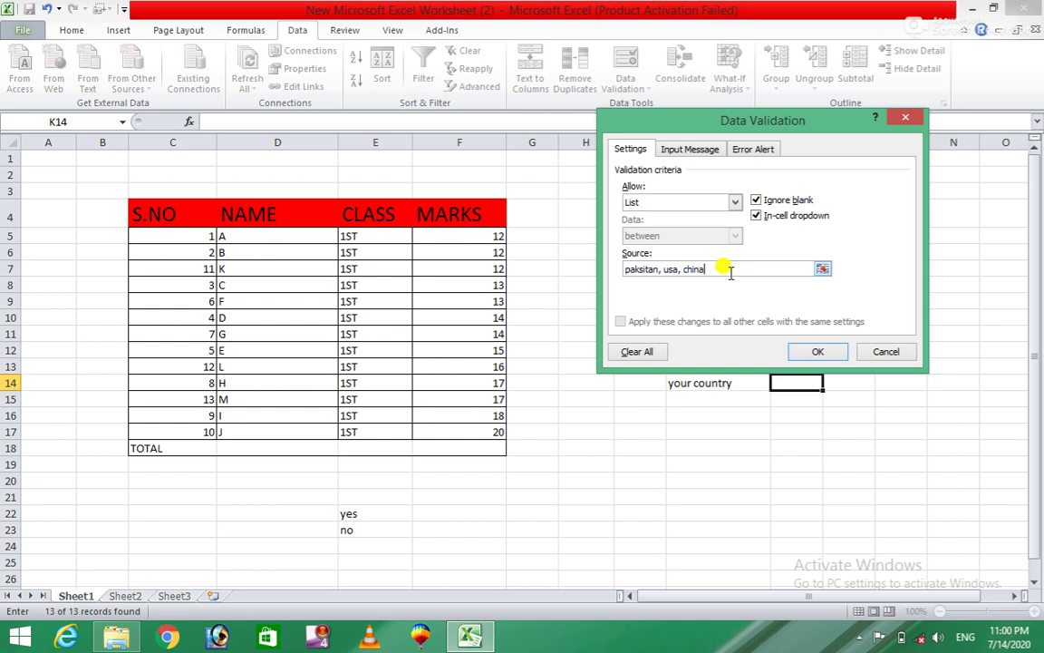
{"action": "type", "text": ", iran, a"}
{"action": "type", "text": "f"}
{"action": "type", "text": "ghanistan,"}
{"action": "type", "text": " indi"}
{"action": "type", "text": "a"}
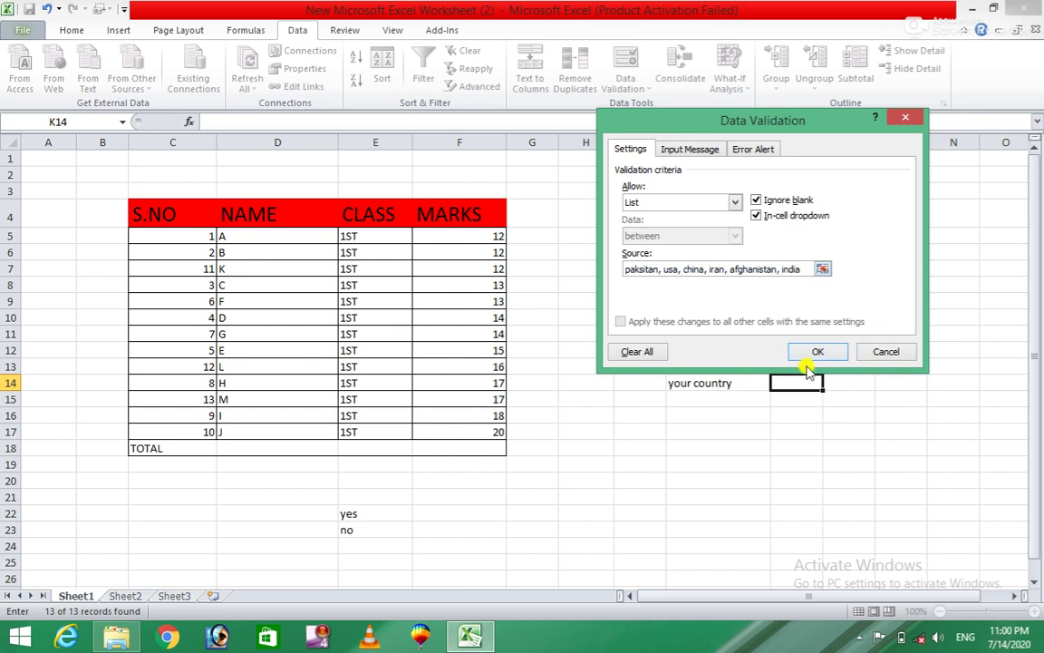
{"action": "left_click", "coordinate": [814, 353]}
Step: Display K14's dropdown showing the six allowed country choices
{"action": "left_click", "coordinate": [884, 399]}
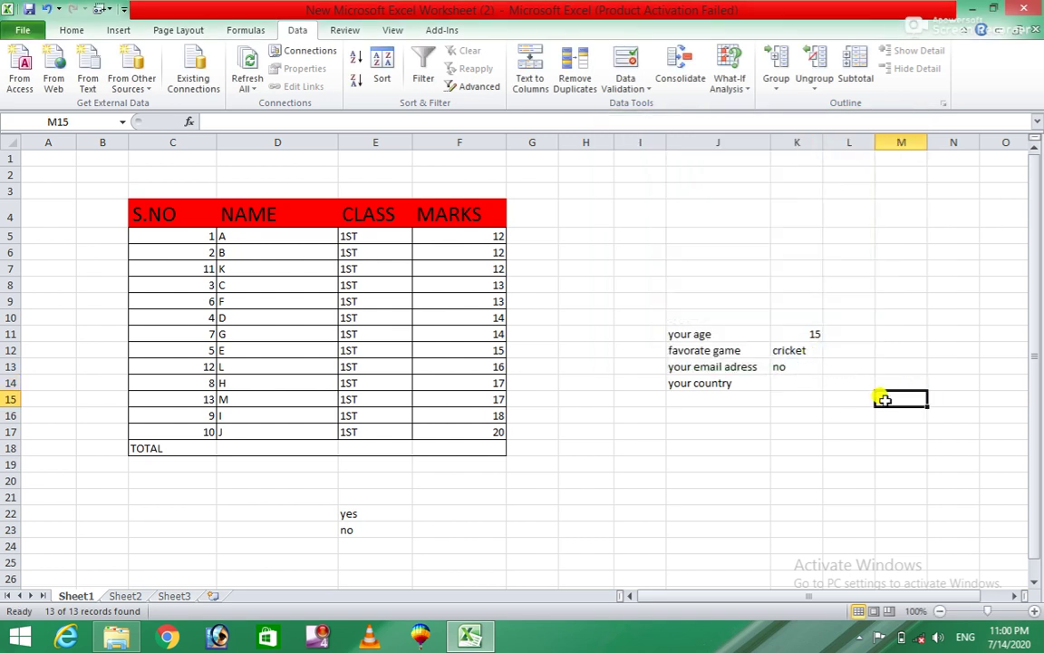
{"action": "left_click", "coordinate": [791, 383]}
{"action": "left_click", "coordinate": [830, 382]}
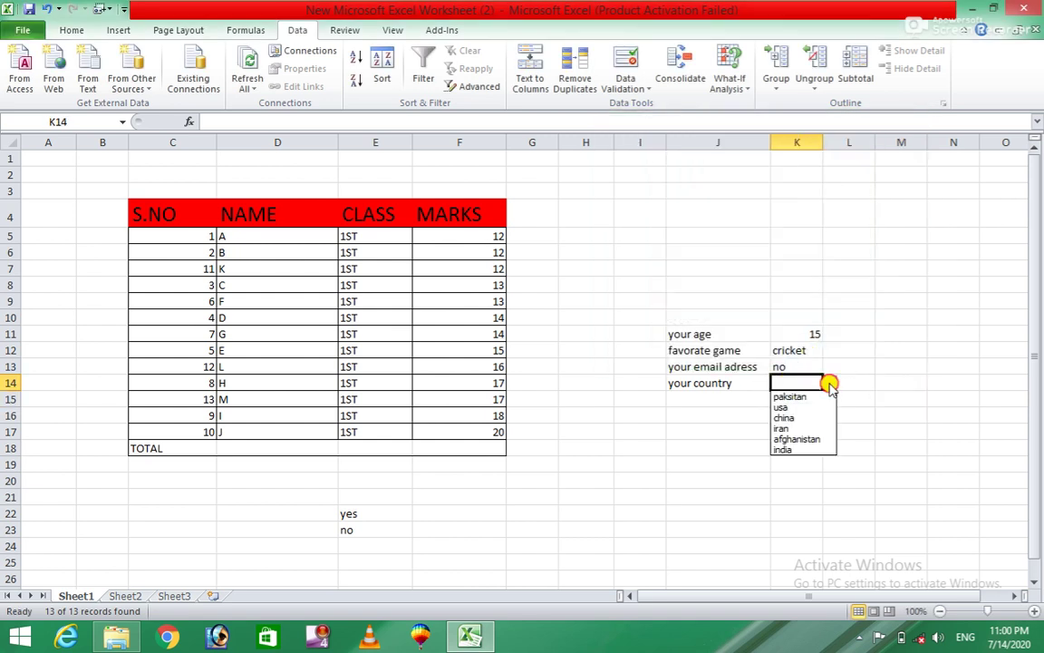